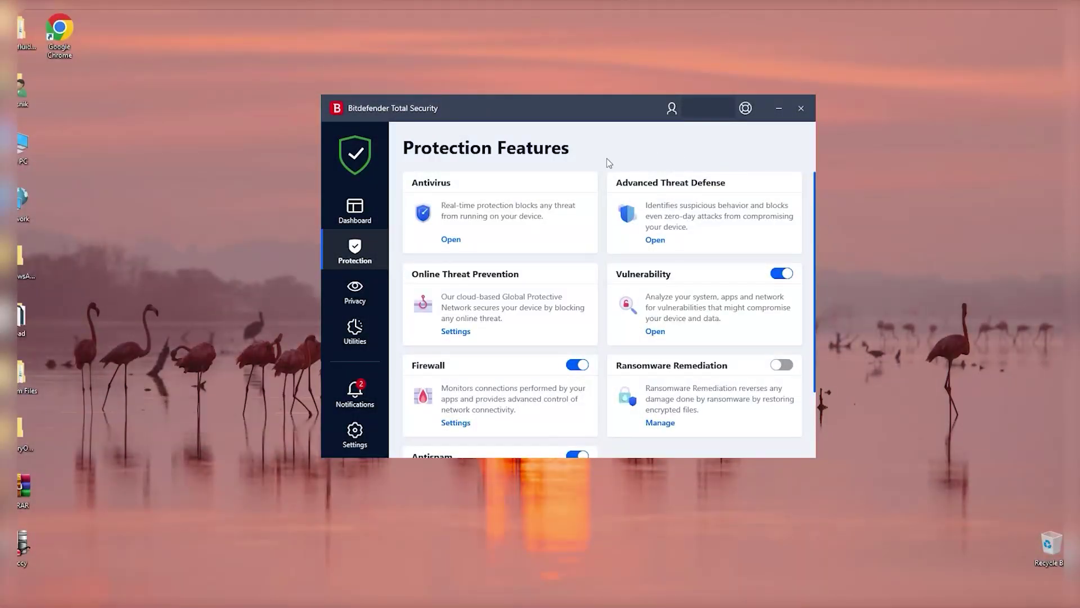
# Nudge the Bitdefender window slightly left and switch to the Privacy features
pyautogui.moveTo(514, 106); pyautogui.dragTo(501, 112)
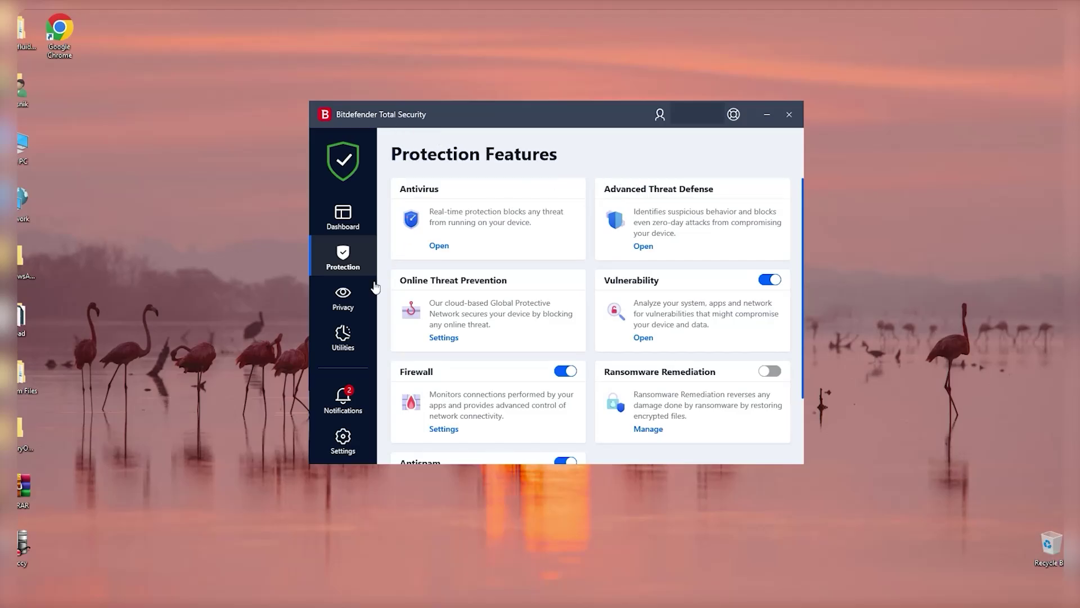
pyautogui.click(355, 299)
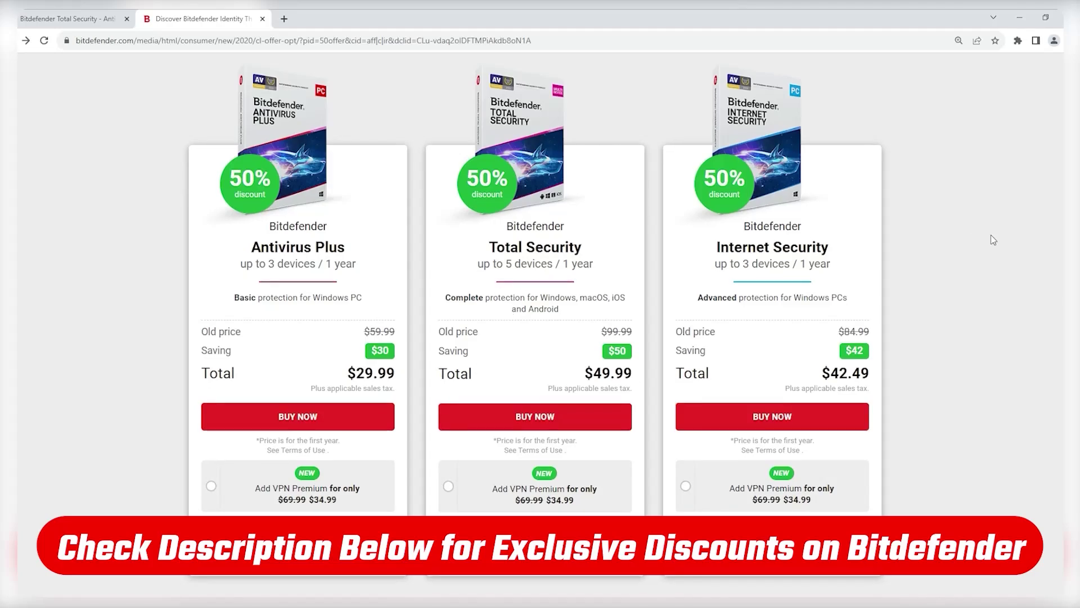
# Scroll the pricing page down to the brand comparison section and back up
pyautogui.scroll(-2, 991, 239)
pyautogui.scroll(-6, 991, 239)
pyautogui.scroll(-5, 991, 239)
pyautogui.scroll(-2, 993, 240)
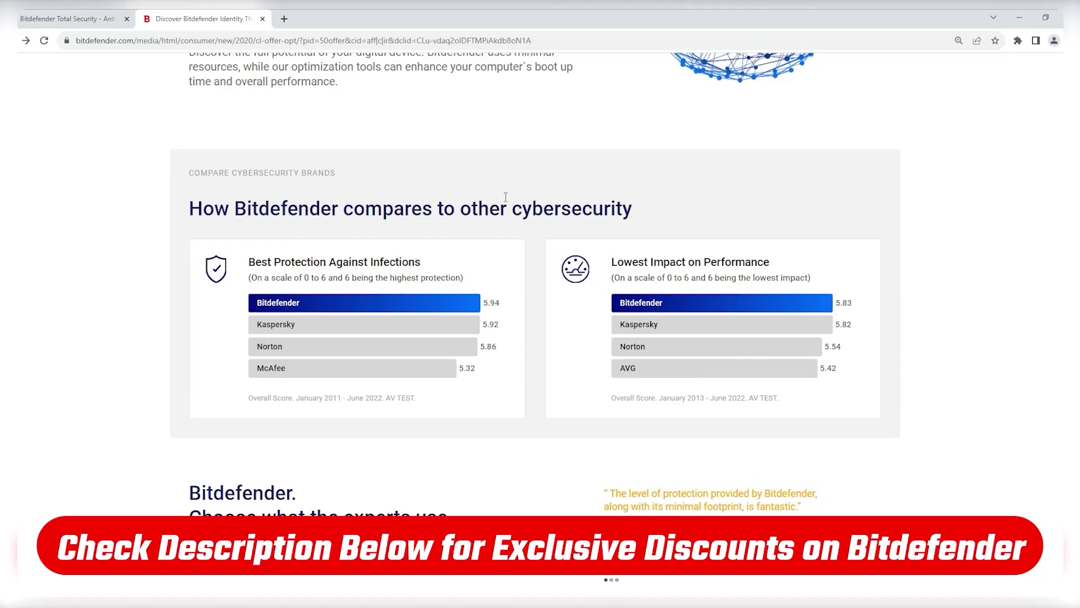
pyautogui.scroll(5, 505, 197)
pyautogui.scroll(10, 505, 198)
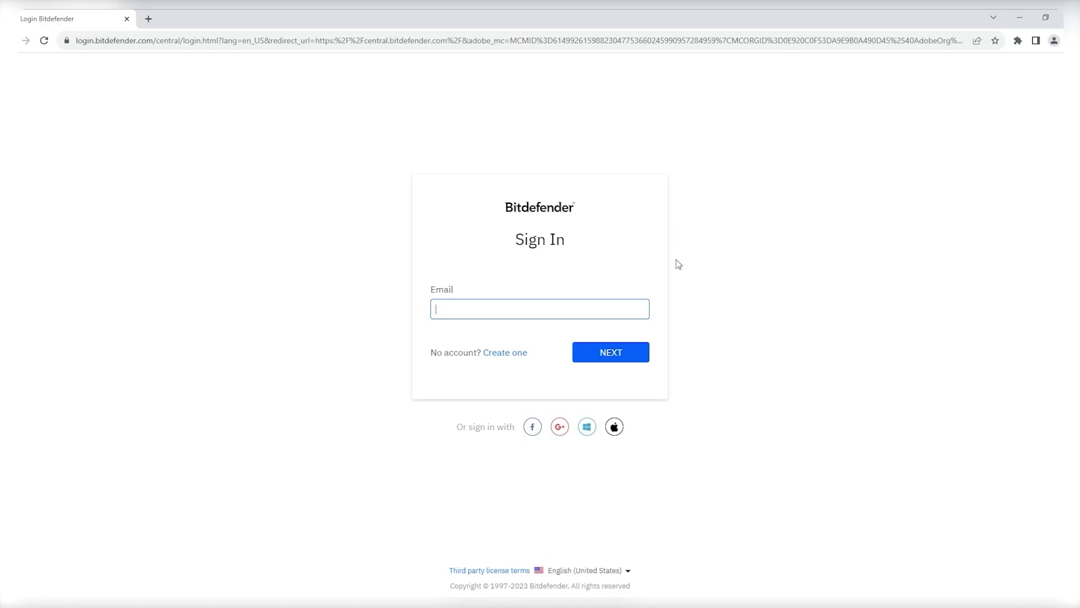
# From Central's Install Bitdefender Products, download the Total Security installer for this device
pyautogui.scroll(-5, 556, 392)
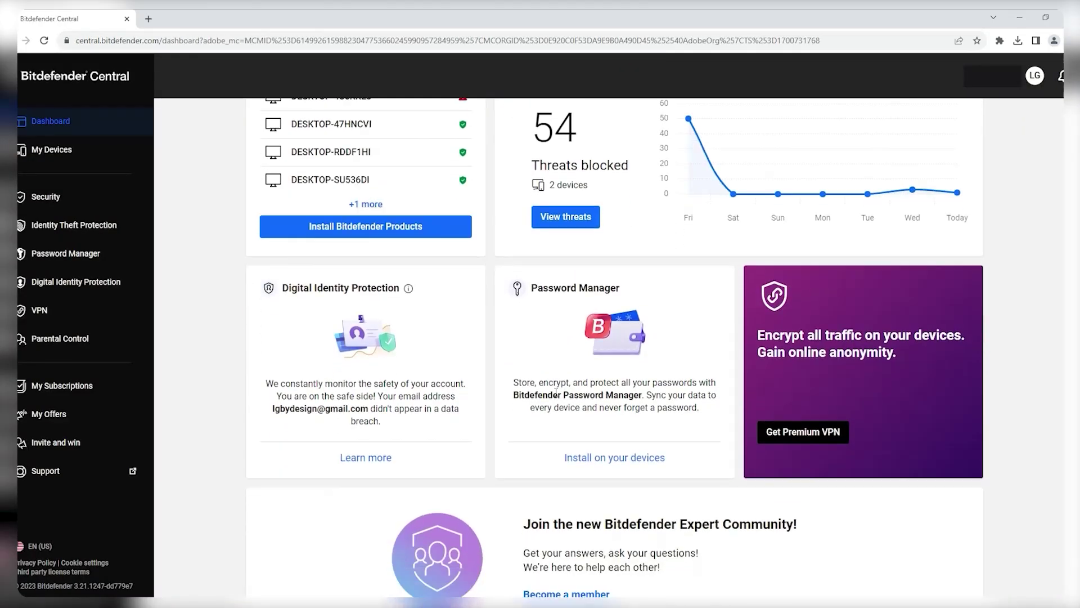
pyautogui.scroll(-4, 556, 392)
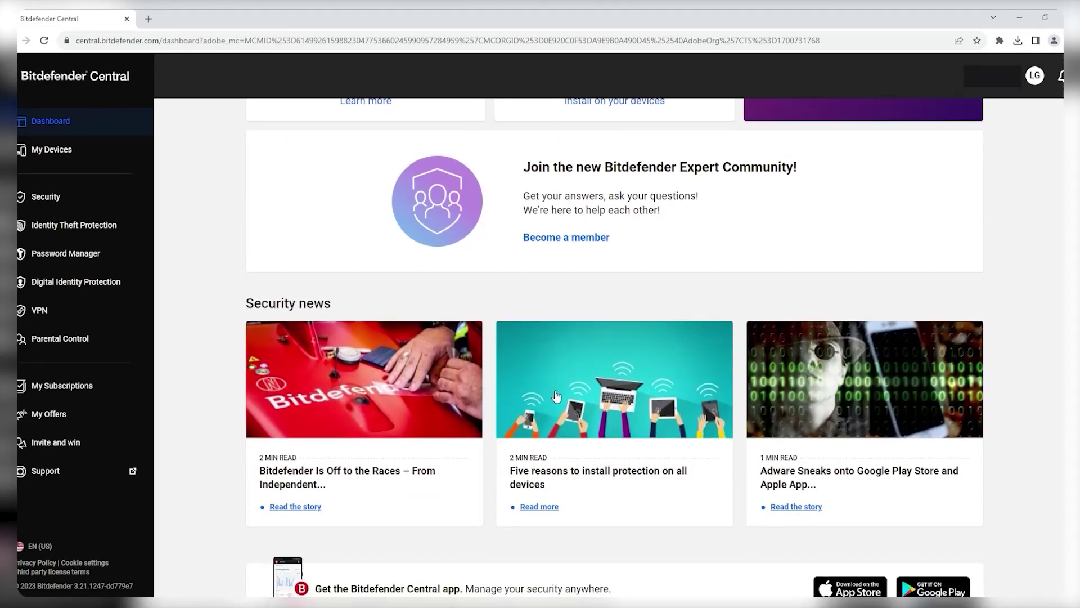
pyautogui.scroll(-1, 556, 395)
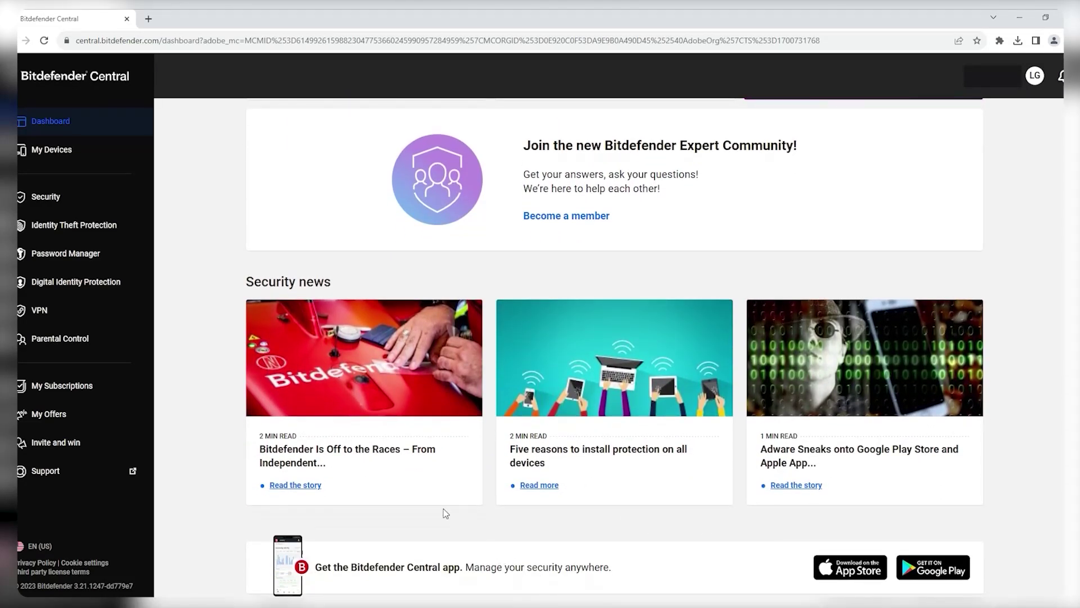
pyautogui.scroll(4, 441, 508)
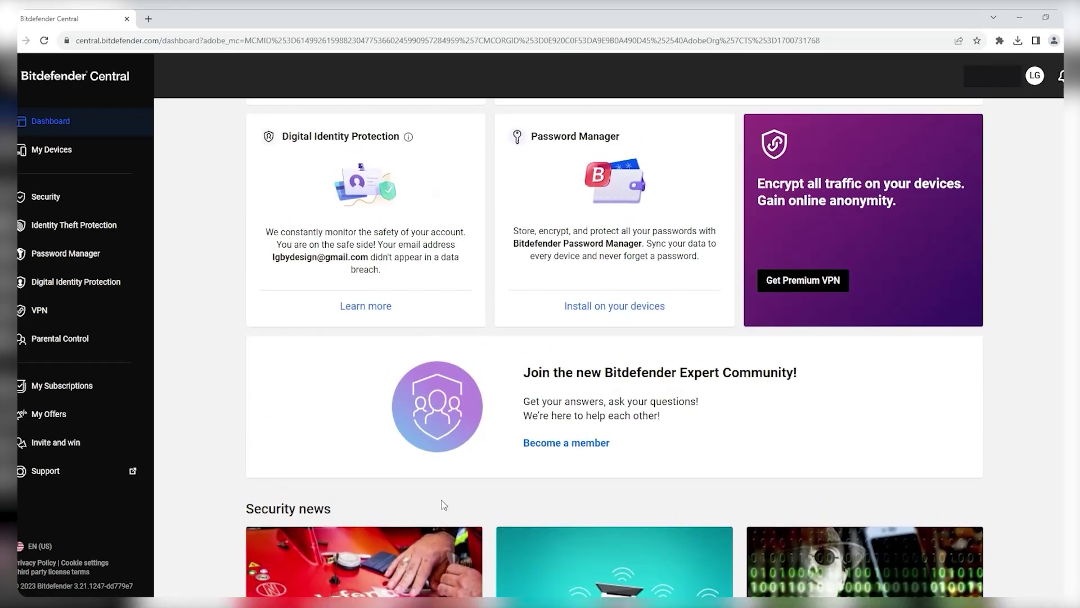
pyautogui.scroll(5, 444, 505)
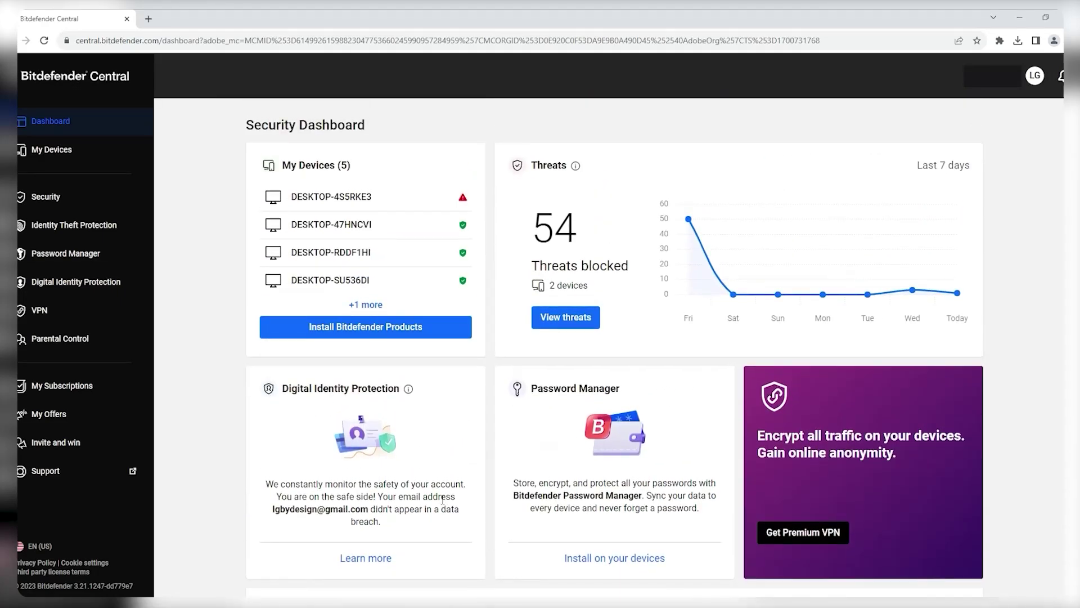
pyautogui.click(348, 337)
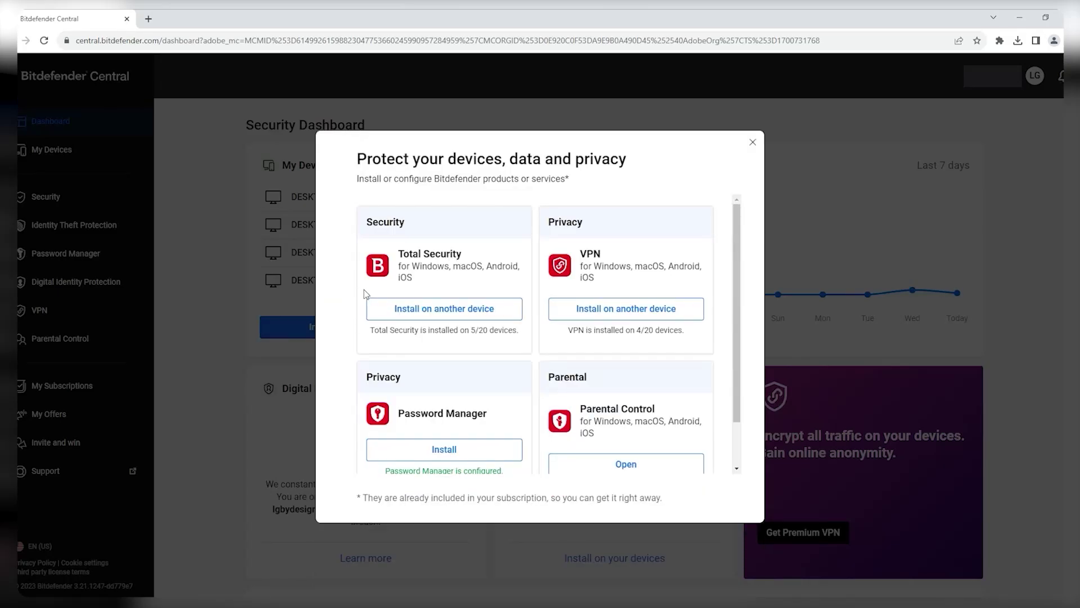
pyautogui.click(428, 309)
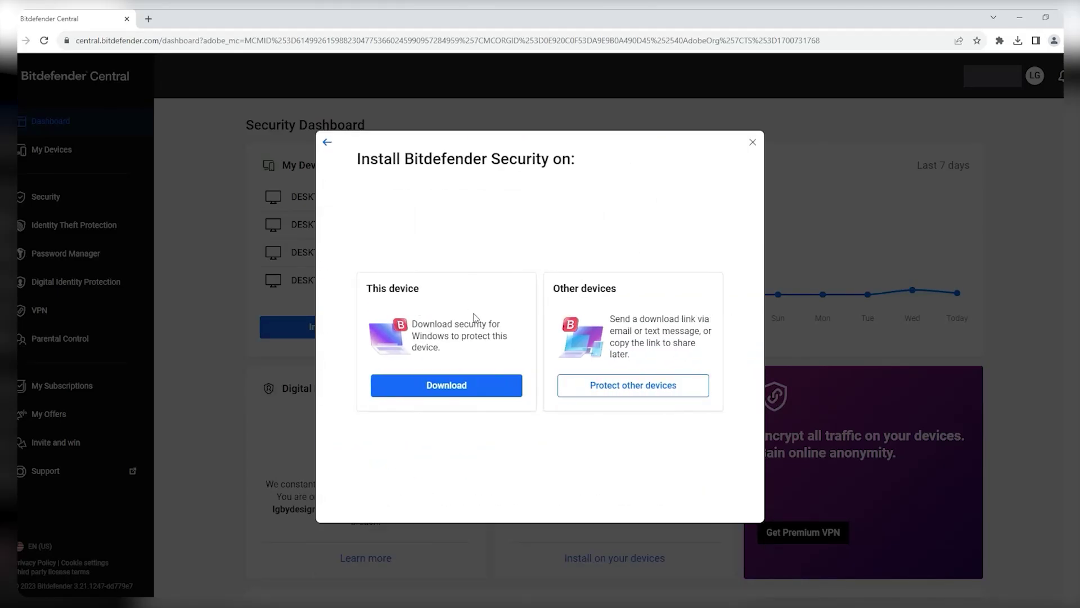
pyautogui.click(481, 386)
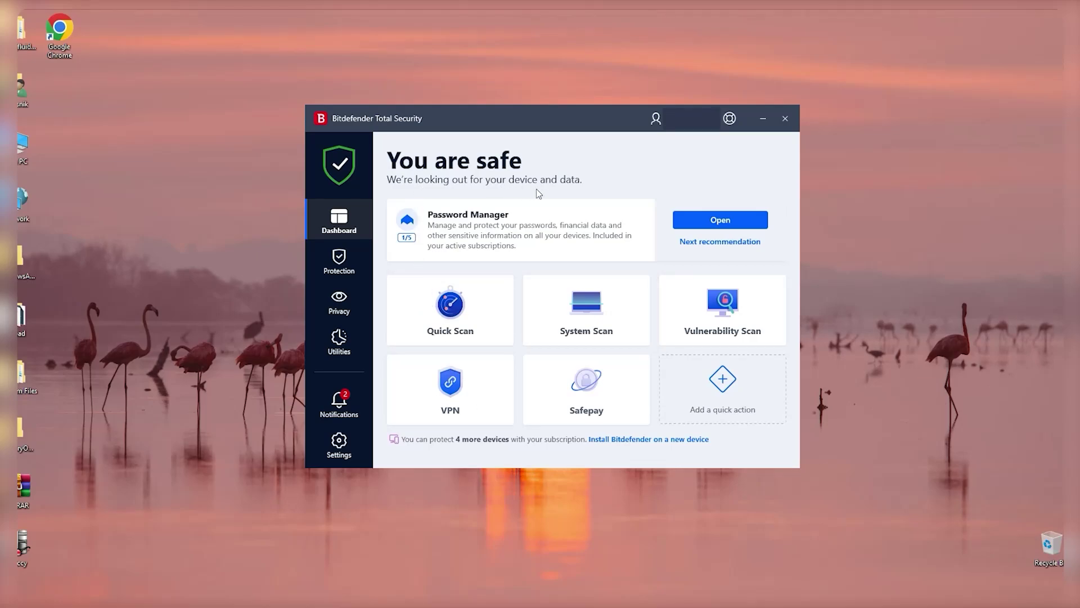
# Browse the Edit quick actions list and cancel it without adding anything
pyautogui.moveTo(587, 388)
pyautogui.click(507, 363)
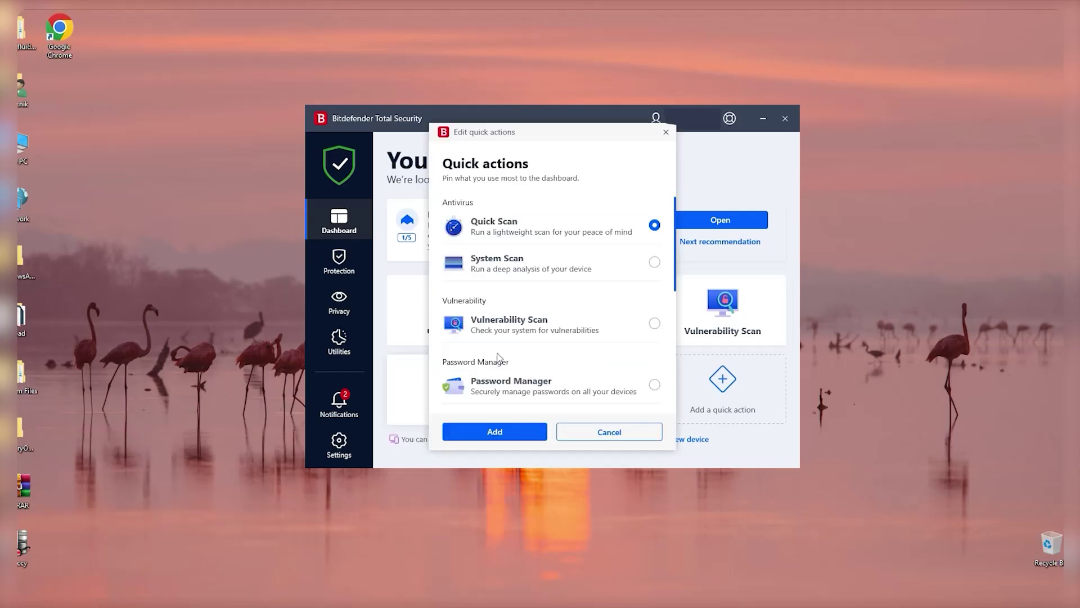
pyautogui.scroll(-2, 535, 394)
pyautogui.scroll(-3, 536, 394)
pyautogui.scroll(3, 535, 393)
pyautogui.click(666, 132)
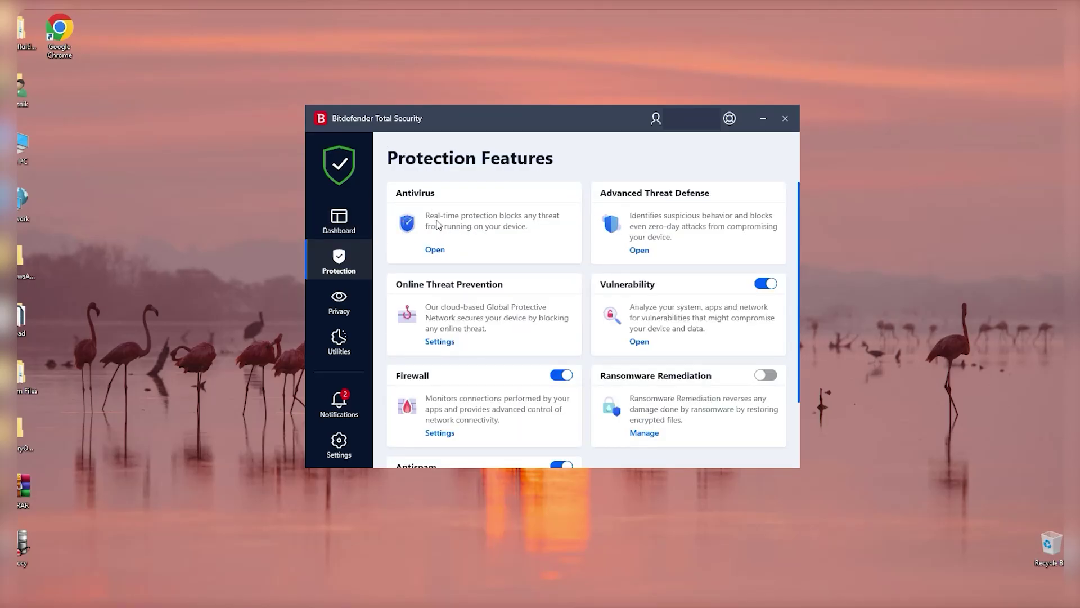
pyautogui.click(435, 250)
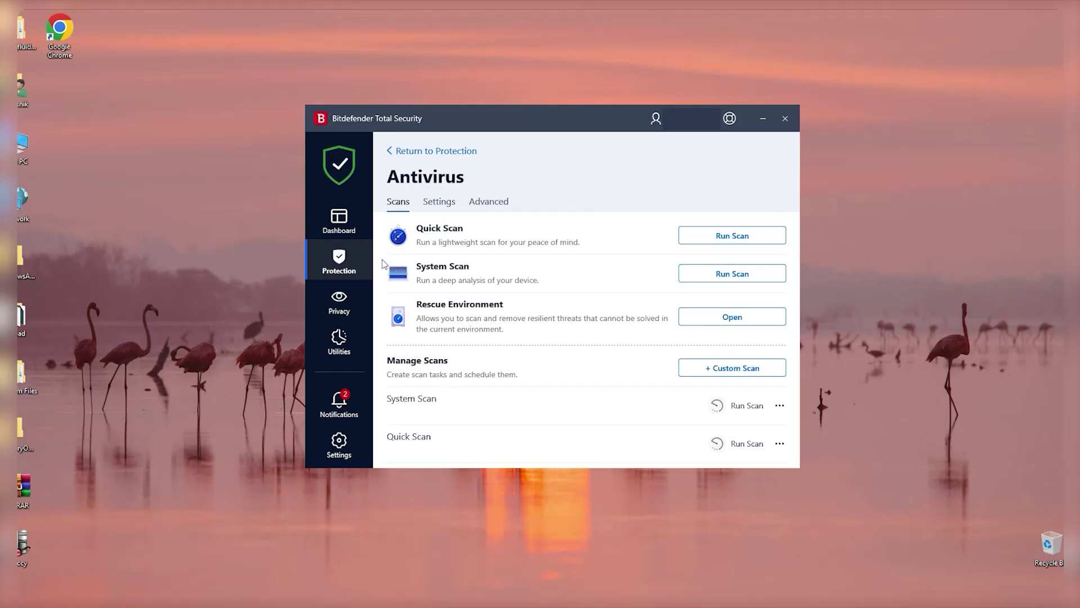
pyautogui.click(364, 263)
pyautogui.scroll(-3, 433, 383)
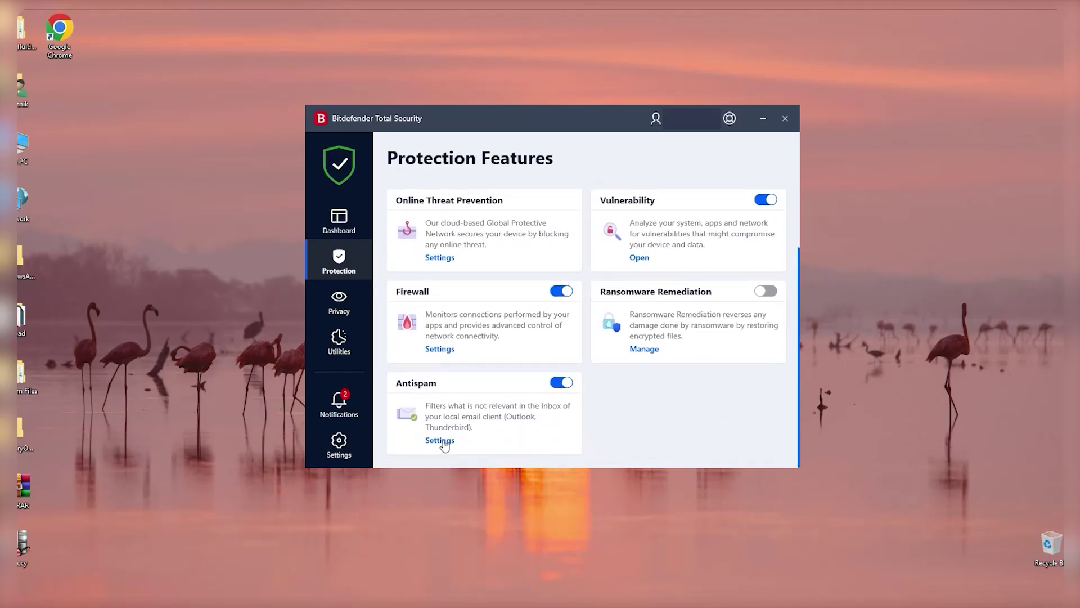
pyautogui.click(440, 440)
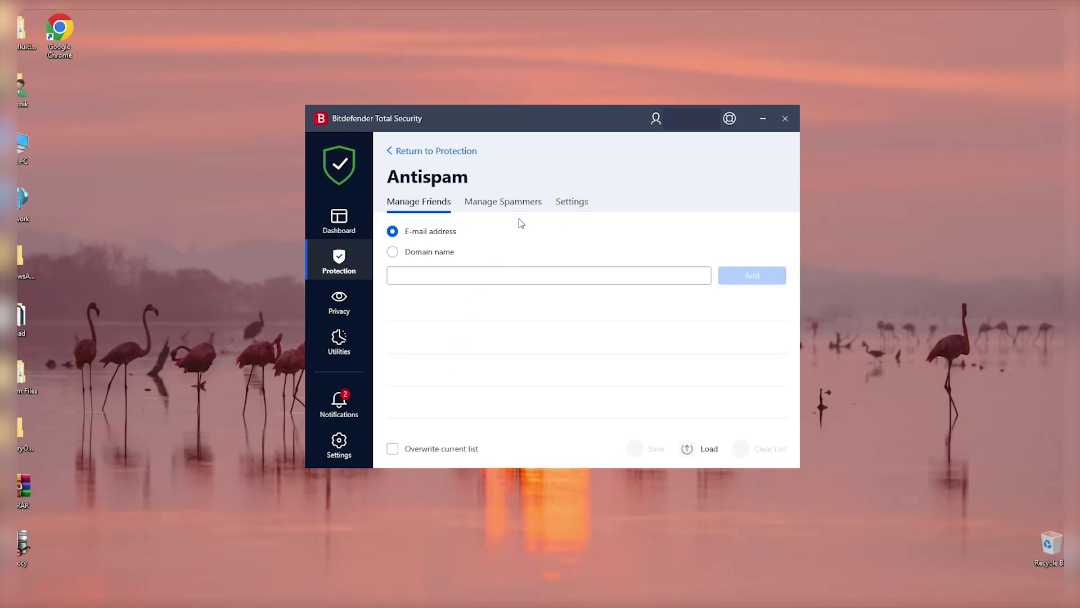
pyautogui.click(529, 203)
pyautogui.click(572, 204)
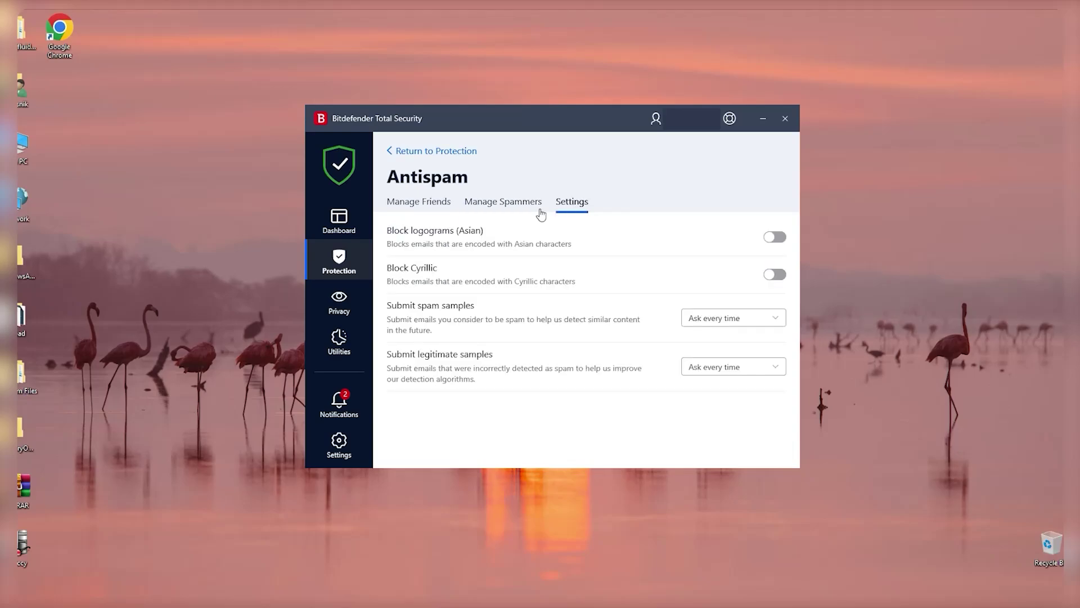
pyautogui.click(433, 208)
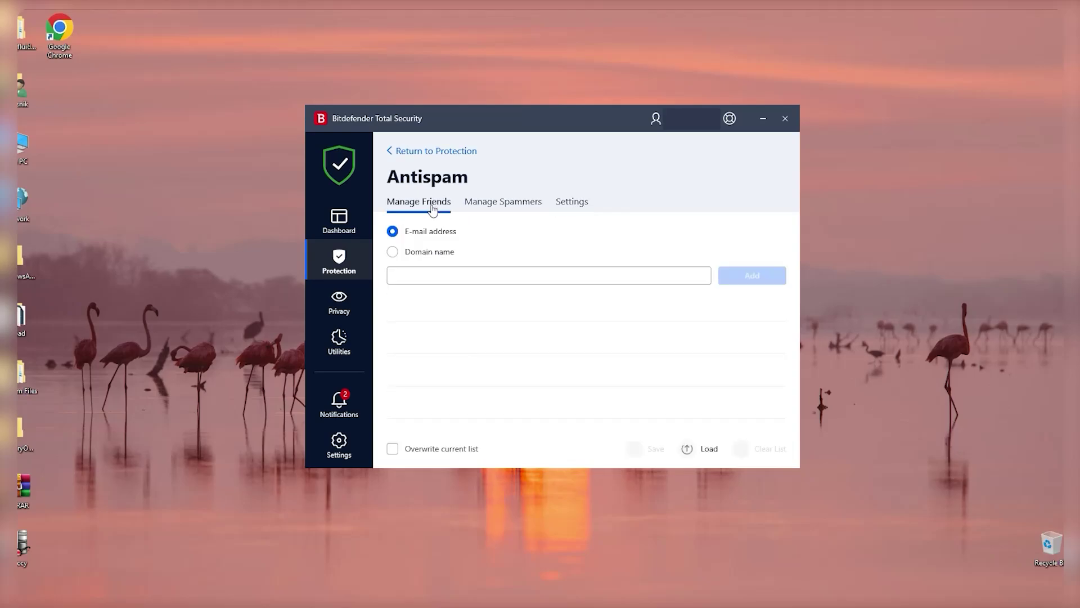
pyautogui.click(427, 277)
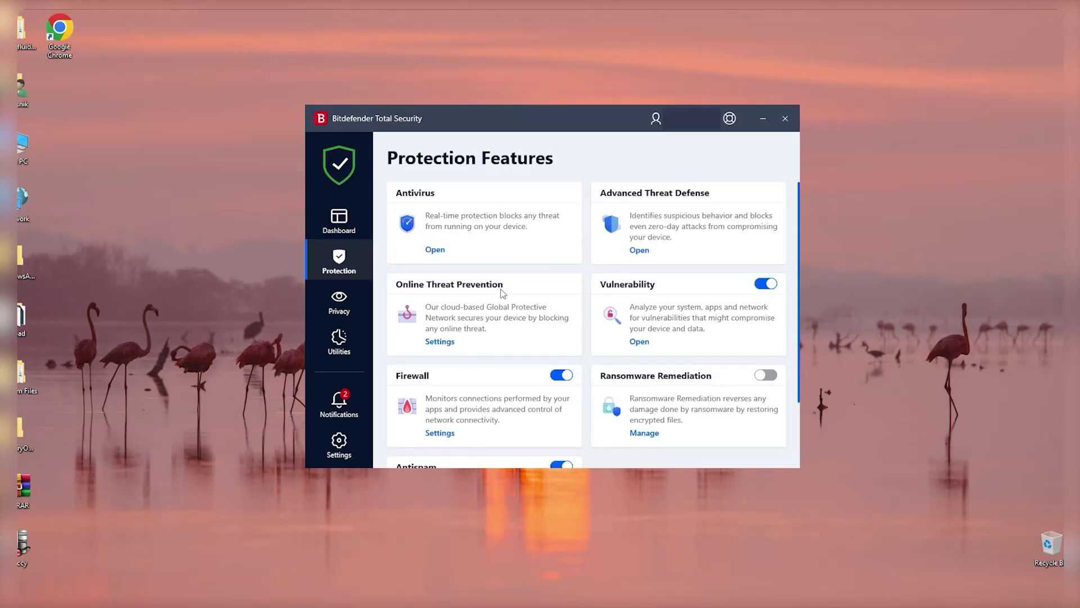
# Open and browse the Online Threat Prevention settings
pyautogui.click(438, 342)
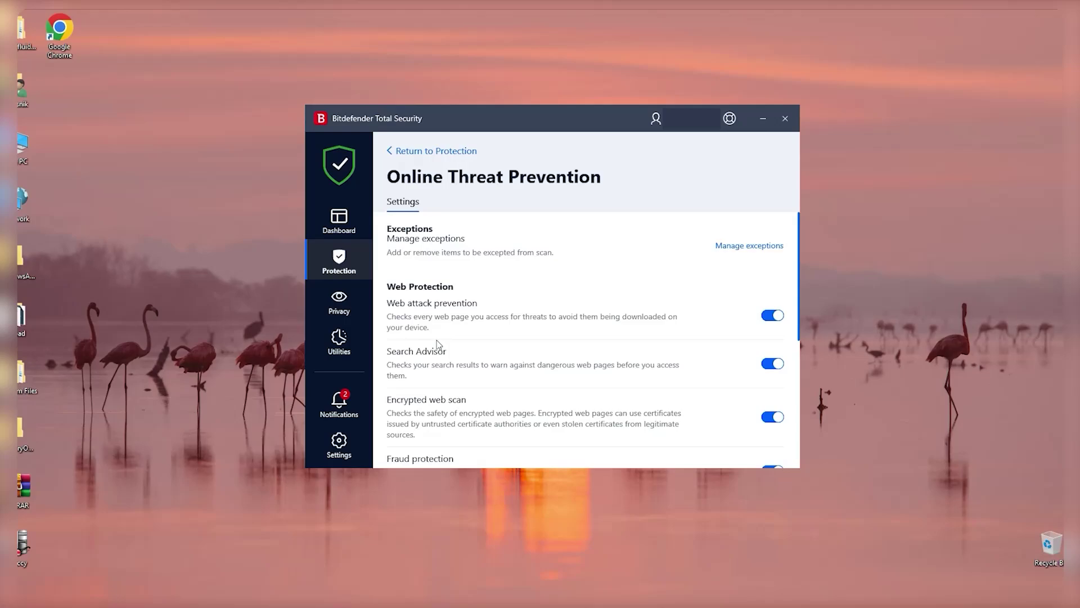
pyautogui.scroll(-2, 501, 256)
pyautogui.scroll(-2, 508, 250)
pyautogui.scroll(-2, 512, 251)
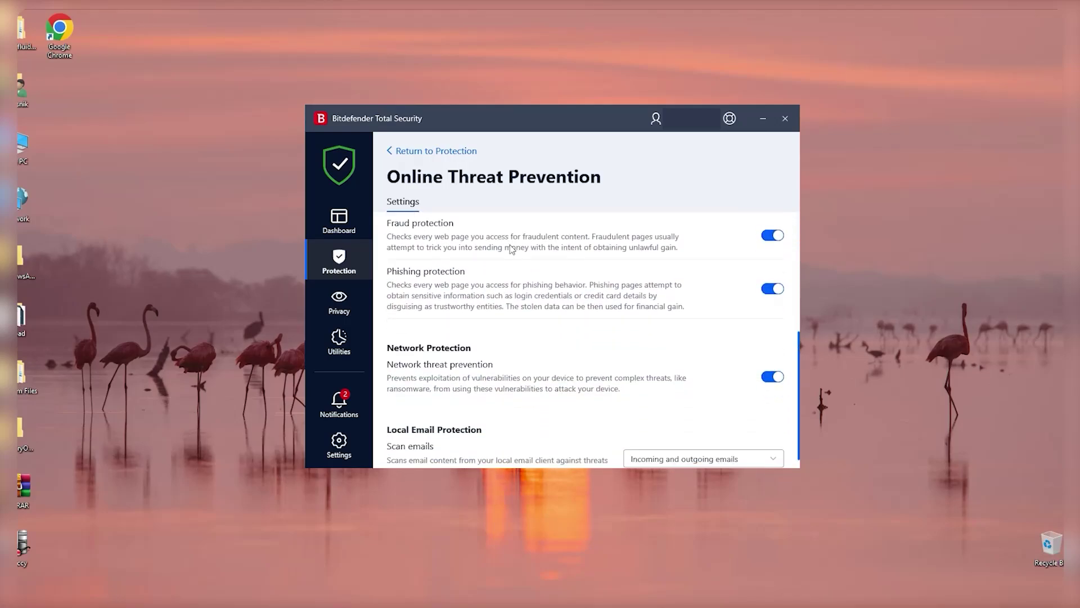
pyautogui.scroll(2, 516, 281)
pyautogui.scroll(3, 519, 287)
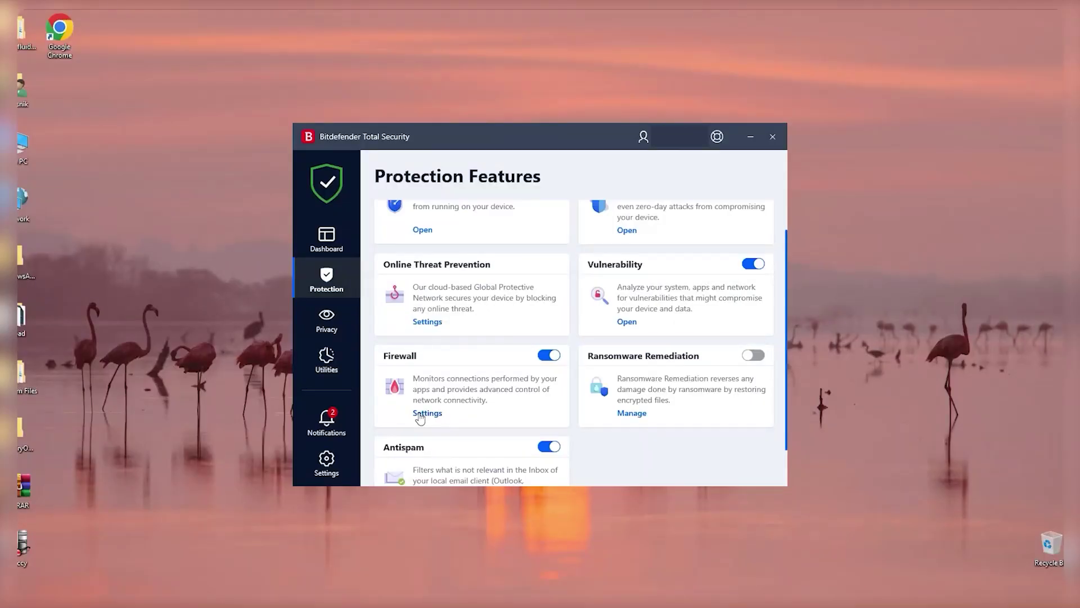
# Browse the Firewall's Application access, Rules and Network Adapters tabs, ending on Settings
pyautogui.click(426, 413)
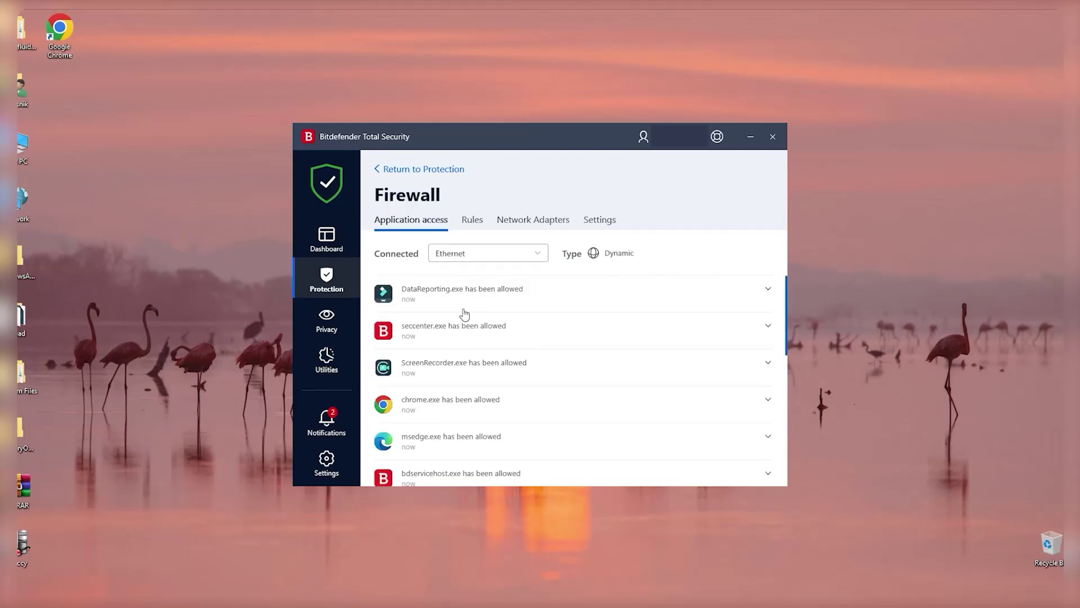
pyautogui.scroll(-2, 448, 320)
pyautogui.scroll(-3, 449, 323)
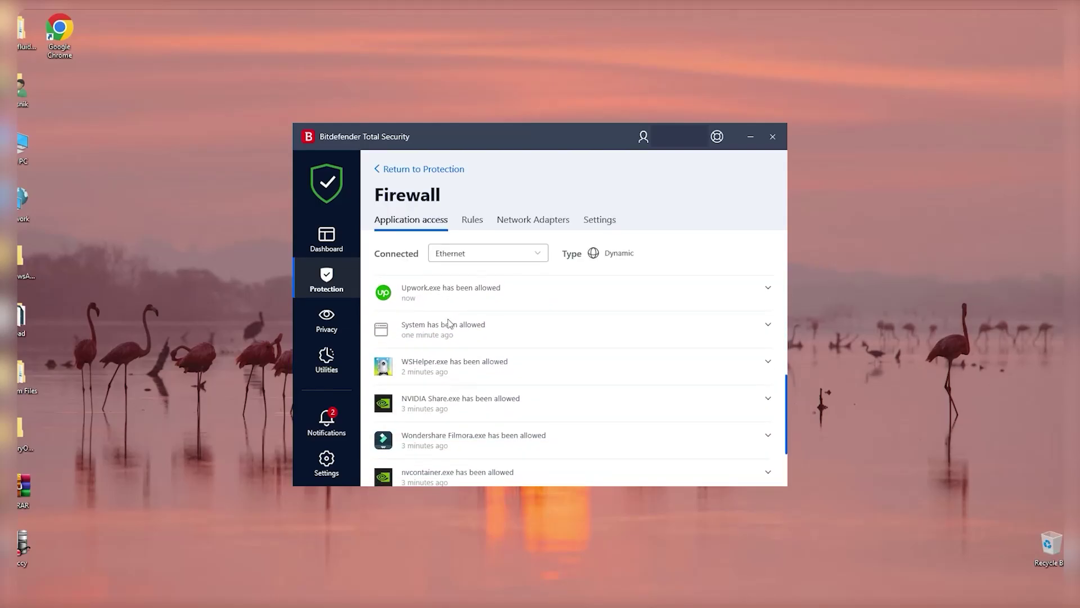
pyautogui.scroll(-4, 447, 321)
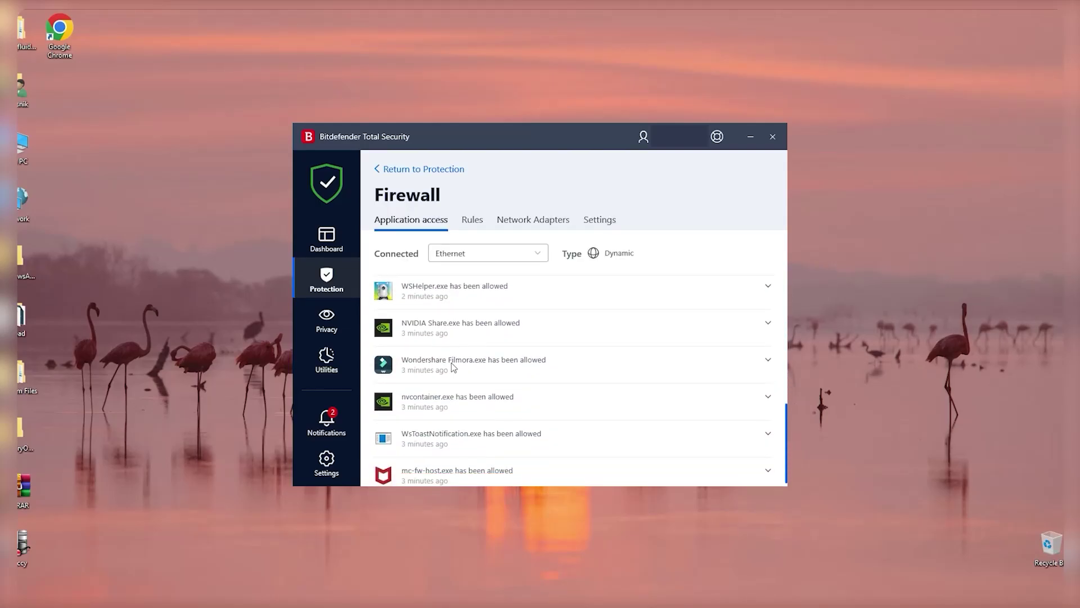
pyautogui.click(474, 221)
pyautogui.click(511, 223)
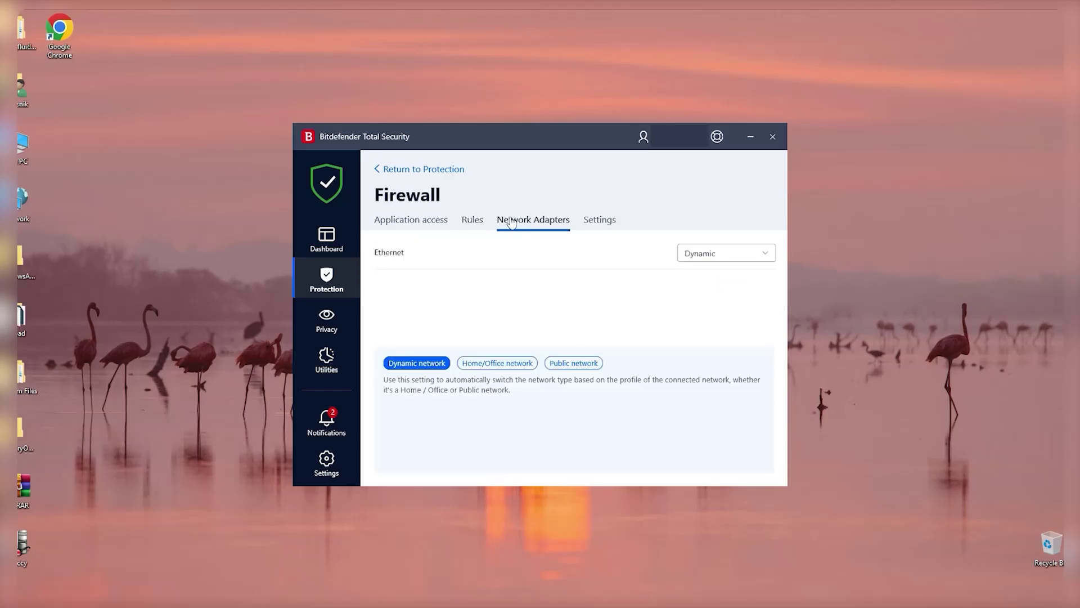
pyautogui.click(588, 224)
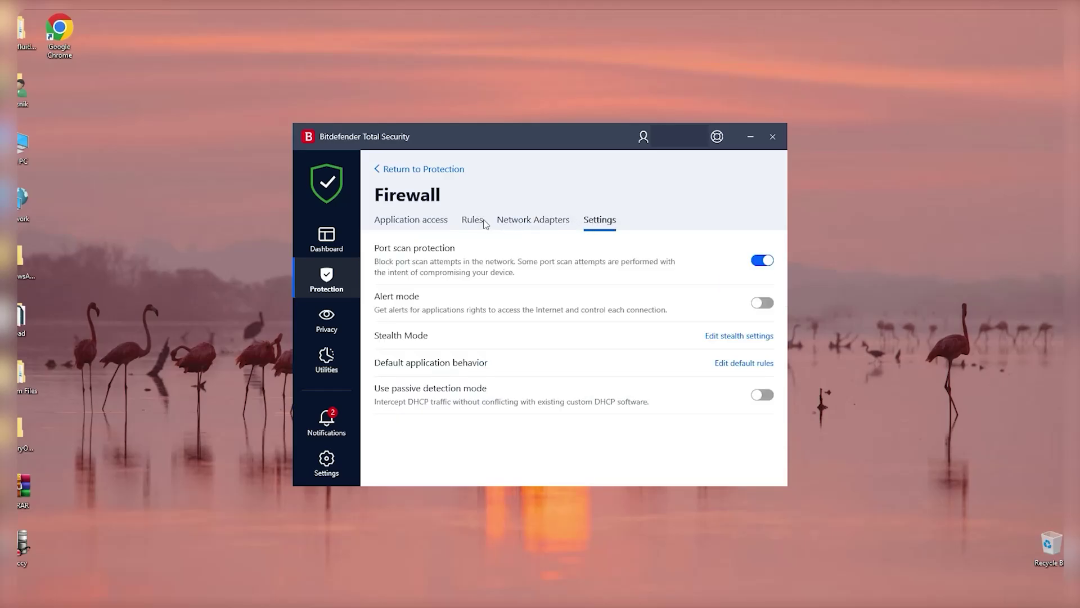
# Check the Firewall application access log, then launch the VPN window and shift it up-left
pyautogui.click(435, 225)
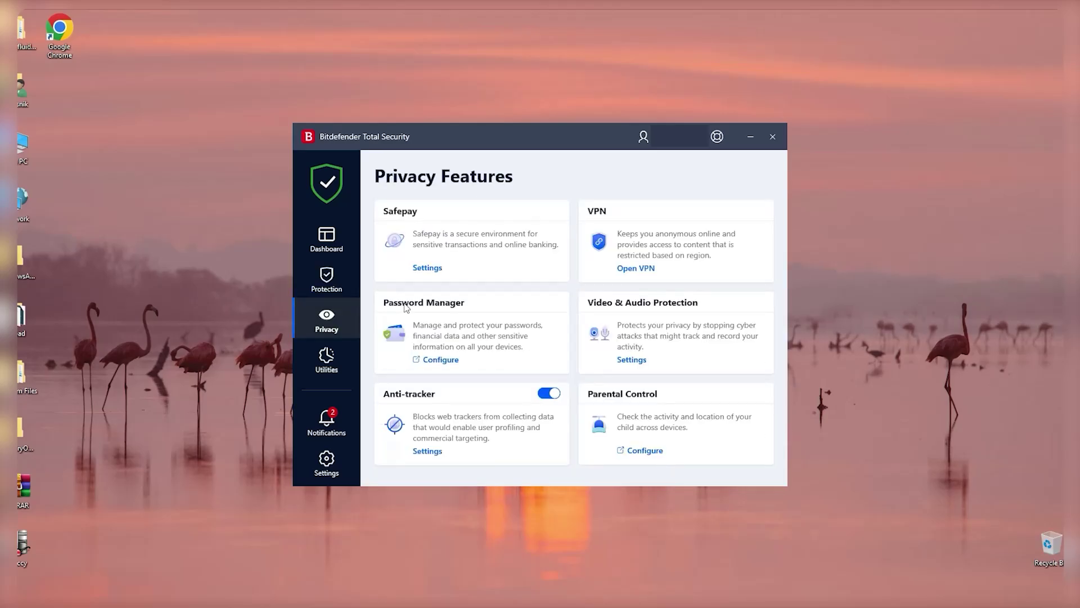
pyautogui.click(639, 269)
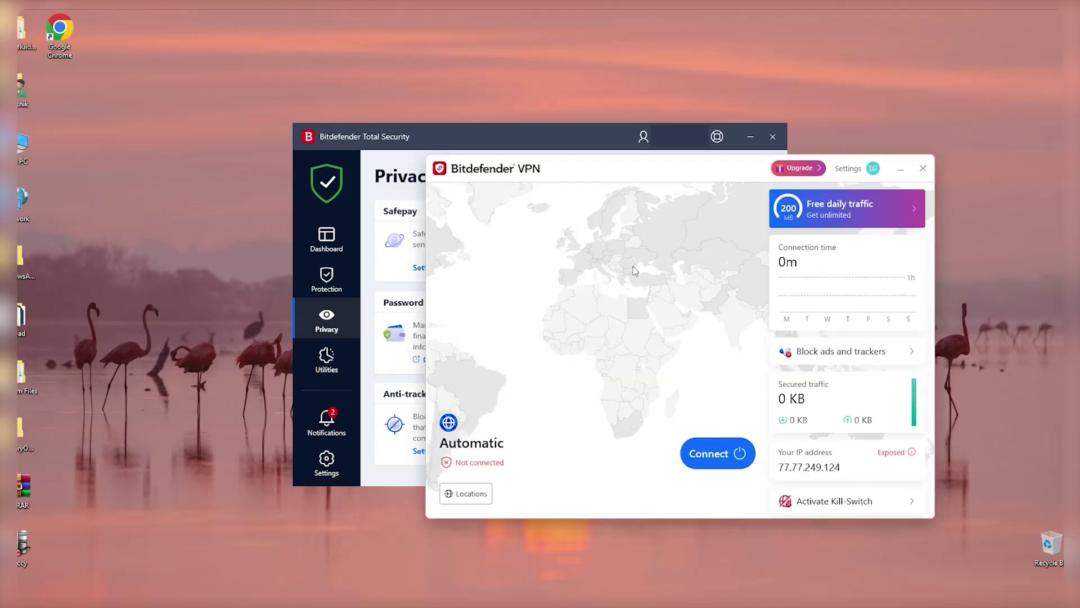
pyautogui.moveTo(581, 169); pyautogui.dragTo(570, 151)
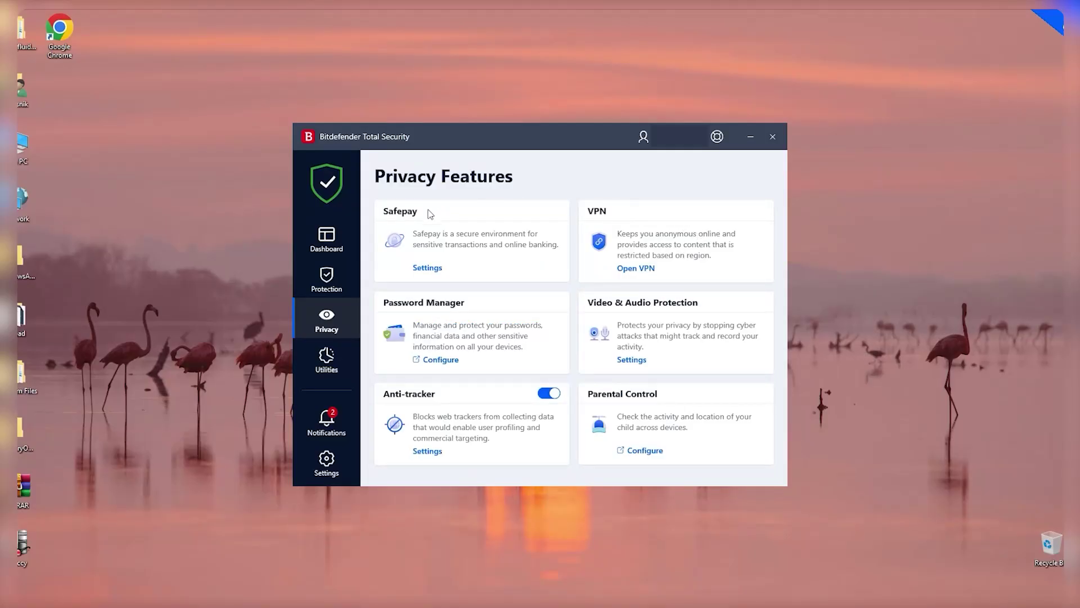
# Read the Safepay help article from its 'Launching Bitdefender Safepay' section onward
pyautogui.click(430, 269)
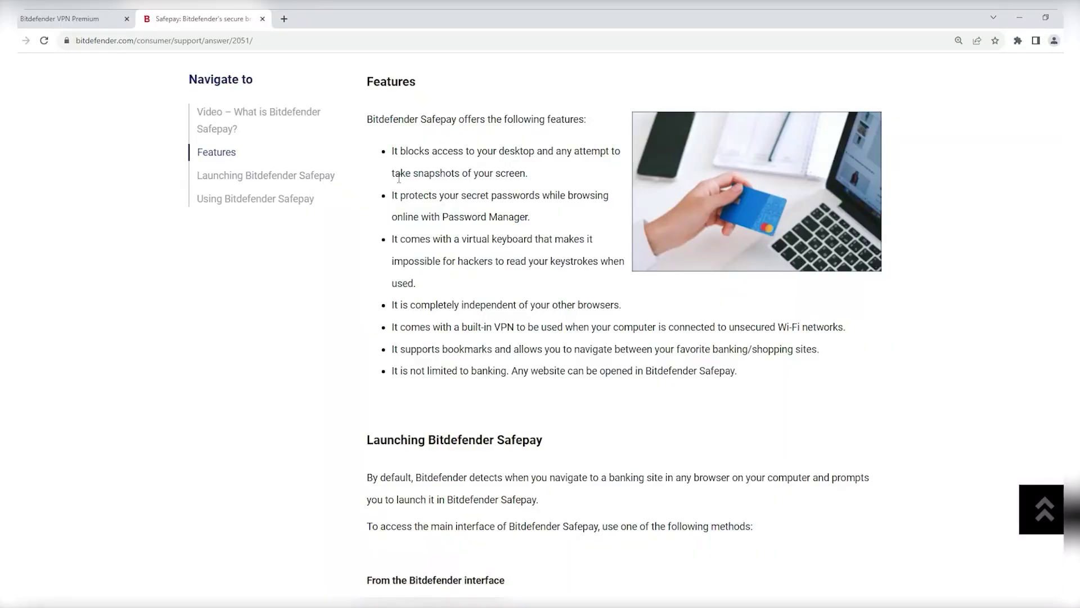
pyautogui.click(311, 178)
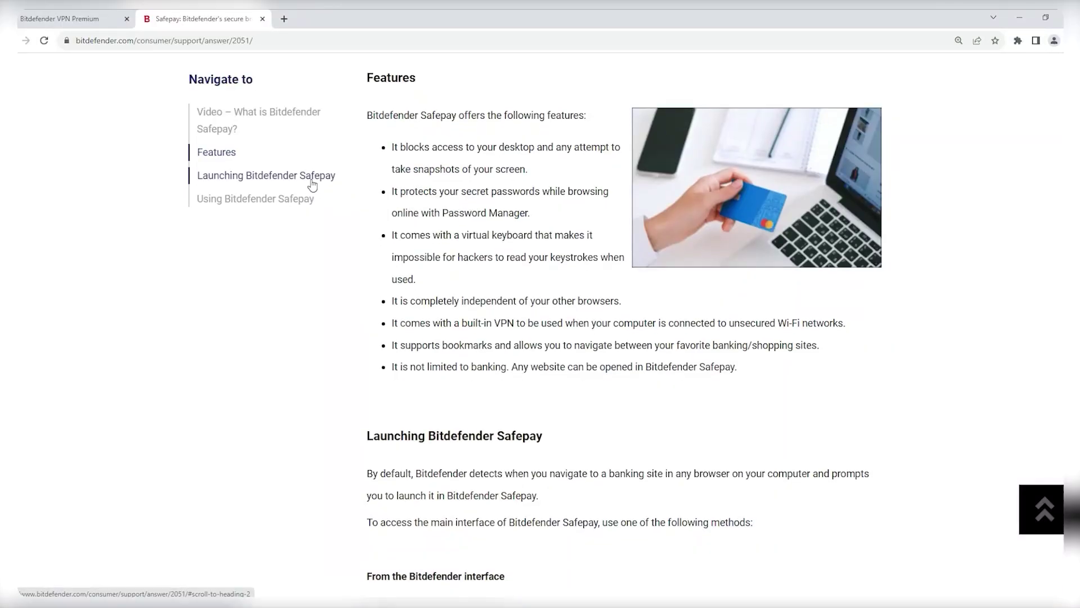
pyautogui.scroll(-3, 576, 291)
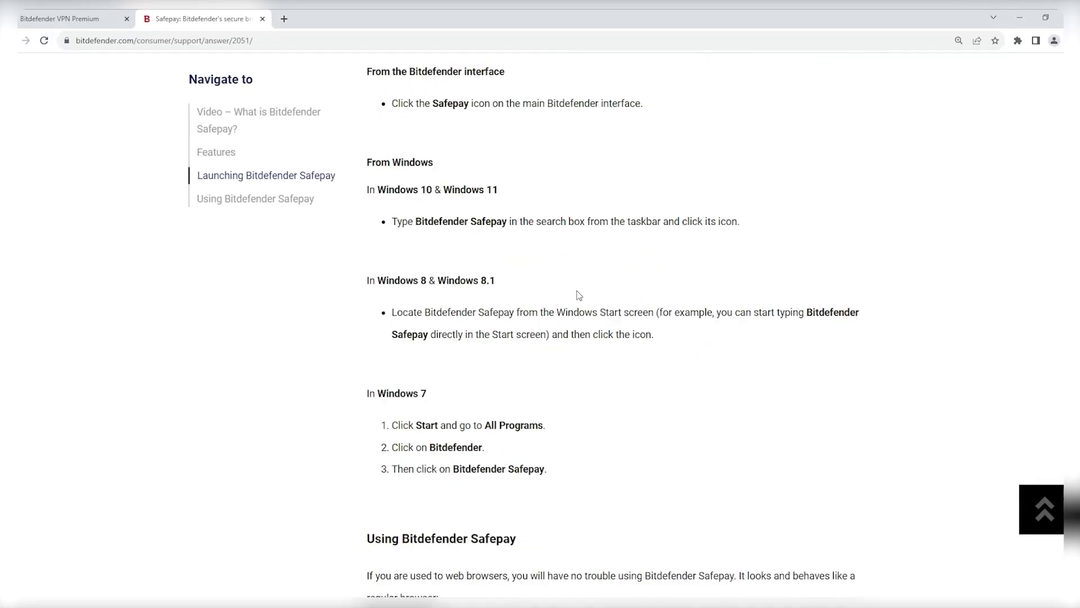
pyautogui.scroll(-4, 576, 291)
pyautogui.scroll(-2, 576, 291)
pyautogui.scroll(-1, 578, 295)
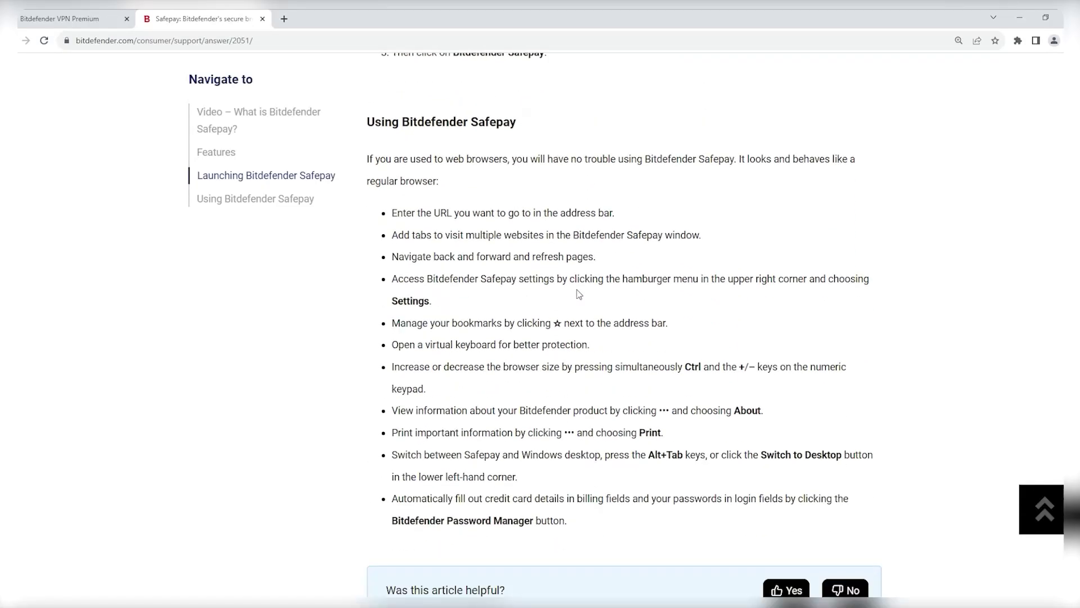
pyautogui.scroll(4, 577, 292)
pyautogui.scroll(10, 577, 292)
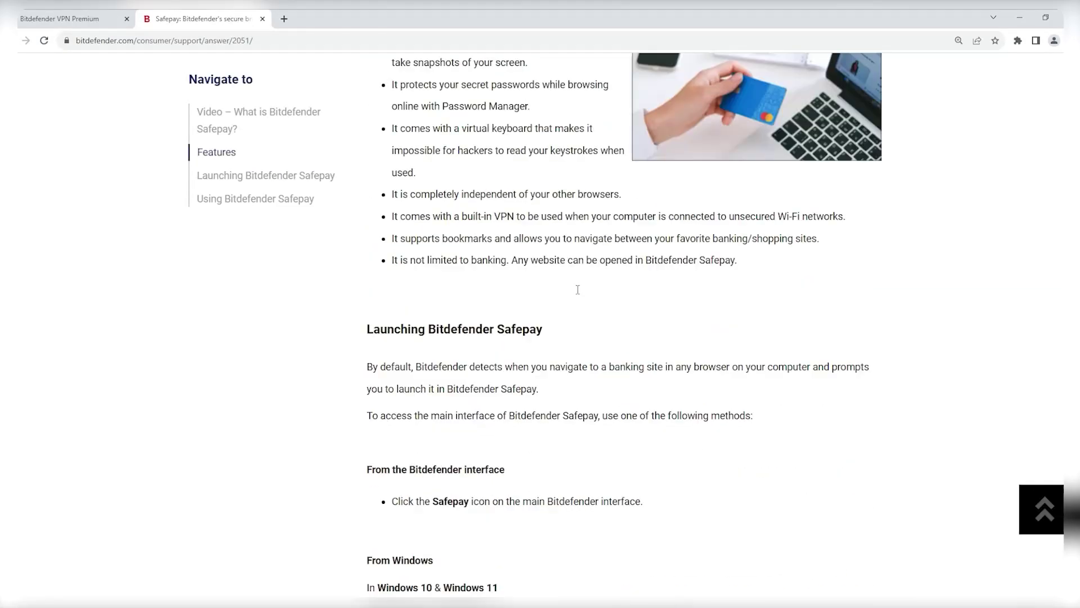
pyautogui.scroll(5, 577, 291)
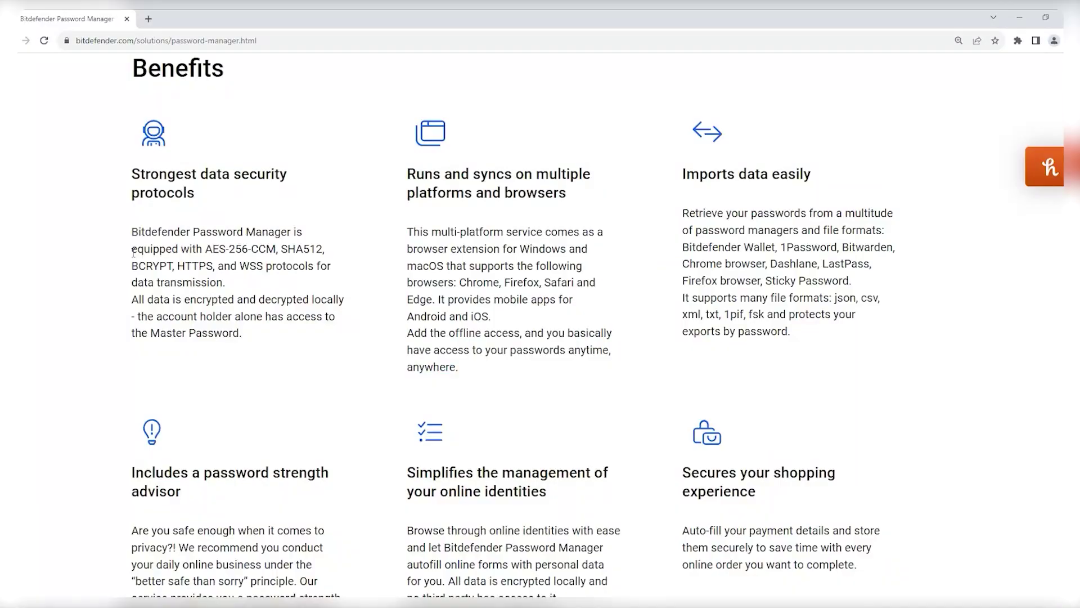
# Scroll the Password Manager page past Benefits down to the All features list
pyautogui.scroll(-2, 135, 259)
pyautogui.scroll(-1, 135, 259)
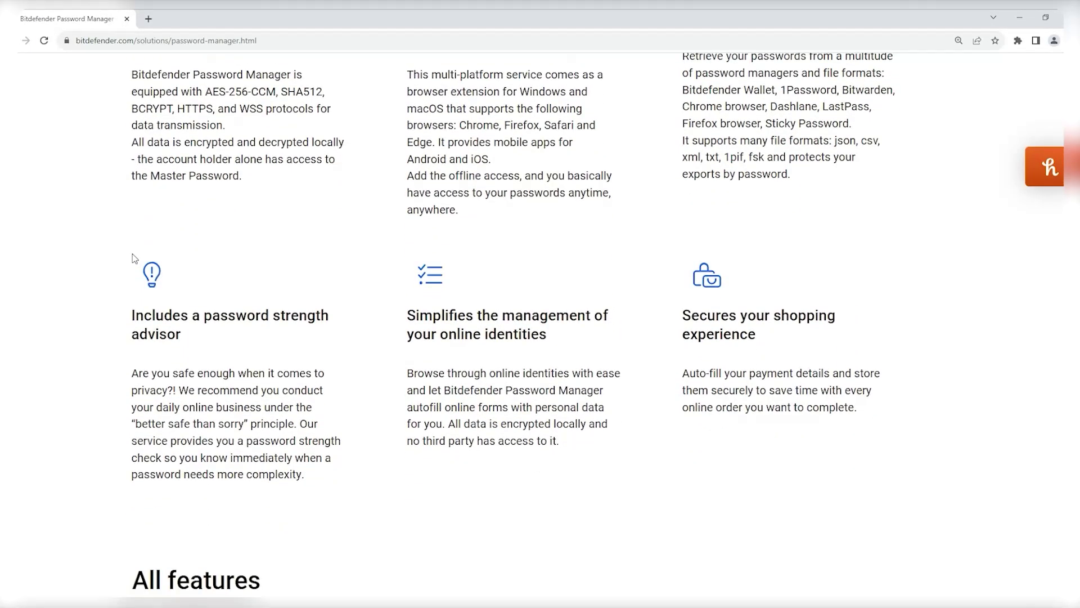
pyautogui.scroll(-4, 135, 259)
pyautogui.scroll(-3, 135, 259)
pyautogui.scroll(-2, 135, 258)
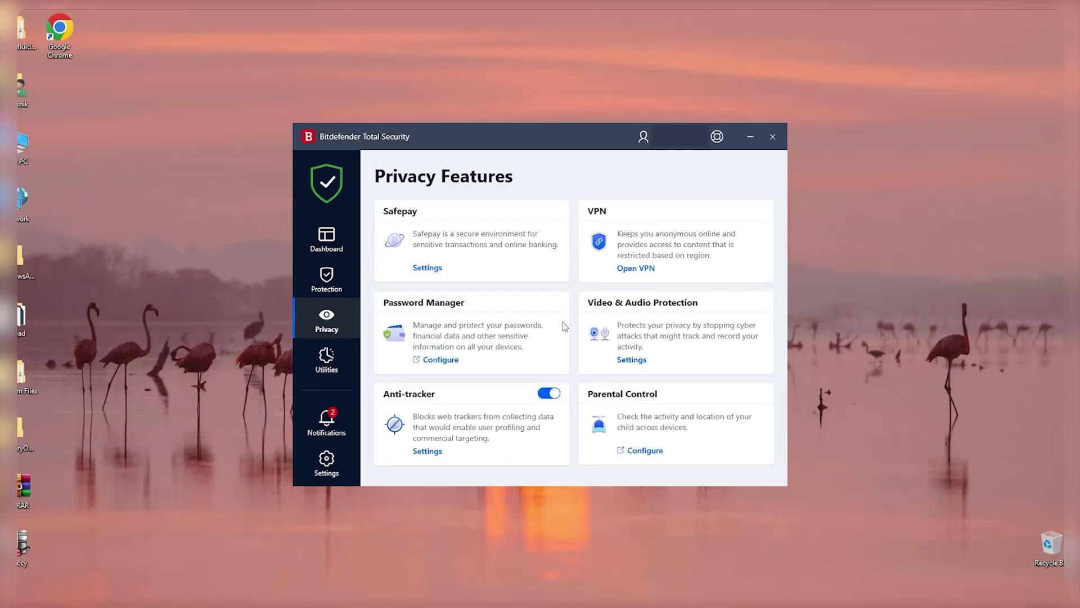
# Review Video & Audio Protection's microphone activity and settings, then return to webcam access
pyautogui.click(645, 360)
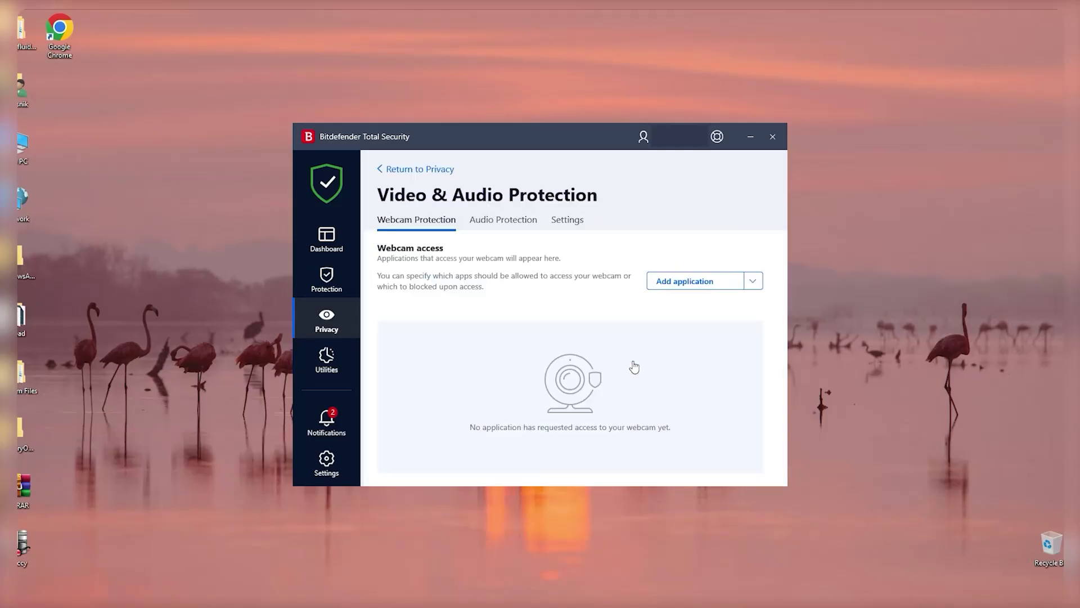
pyautogui.click(496, 223)
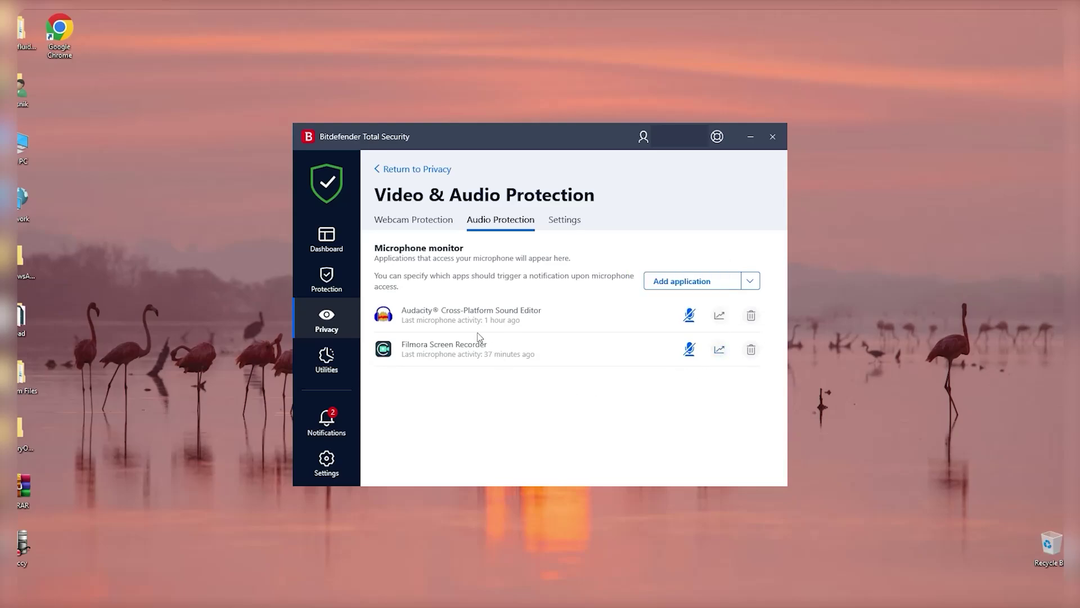
pyautogui.click(555, 226)
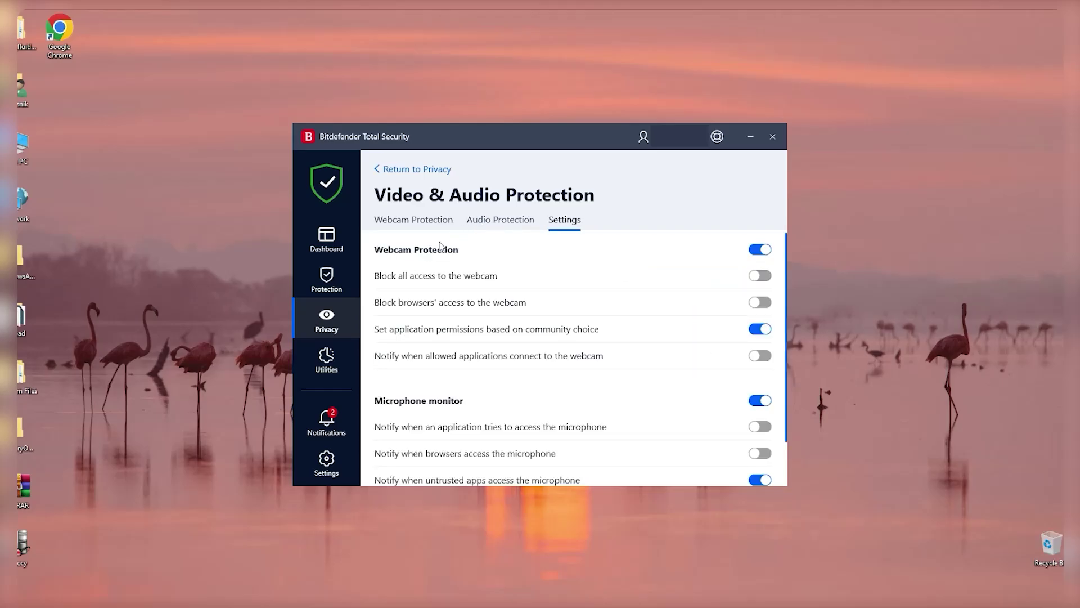
pyautogui.scroll(-1, 576, 346)
pyautogui.scroll(-2, 576, 346)
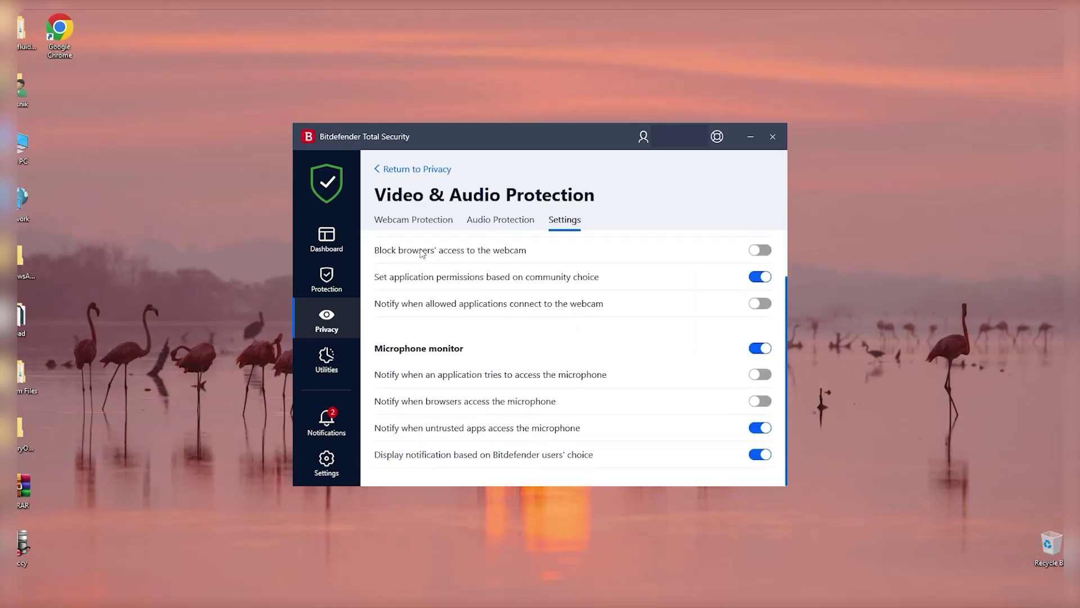
pyautogui.click(409, 225)
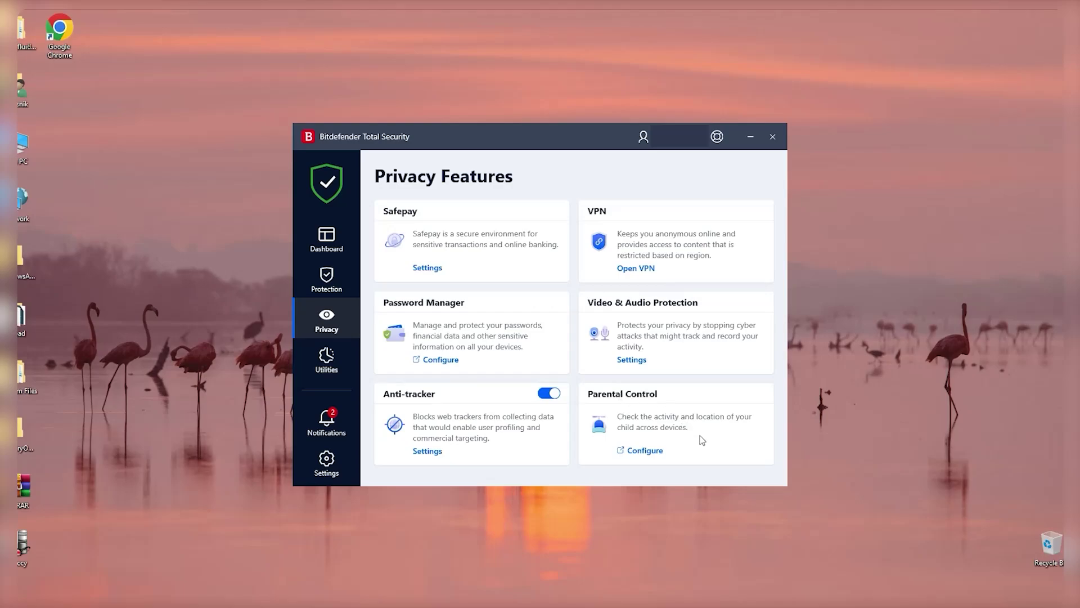
# Browse child profile Steve's empty Parental Control activity and open the profile's Options menu
pyautogui.scroll(-1, 754, 224)
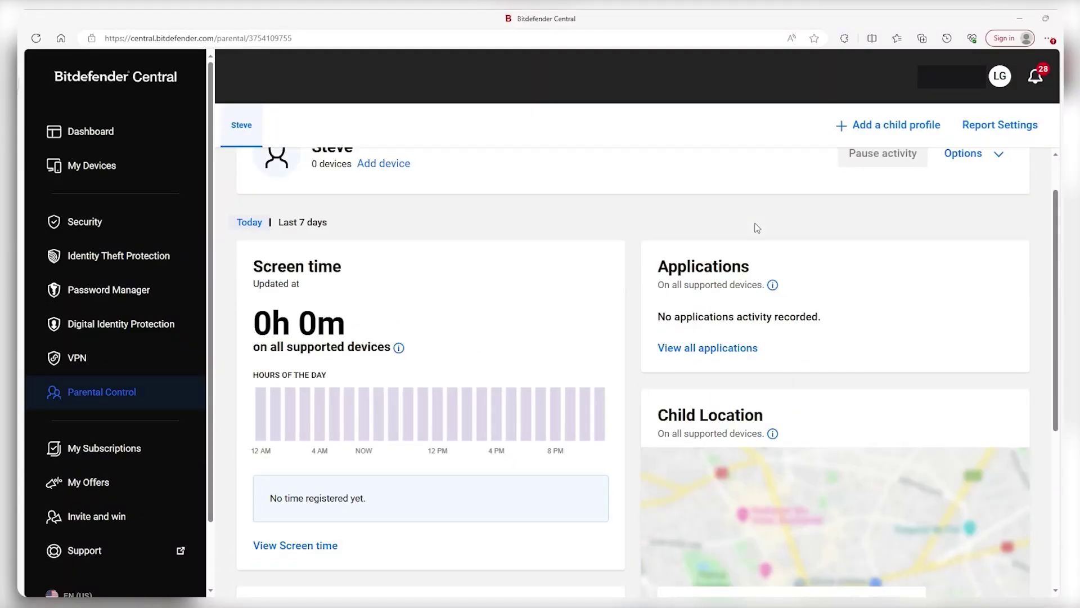
pyautogui.scroll(-2, 754, 224)
pyautogui.scroll(-1, 757, 226)
pyautogui.scroll(-1, 757, 227)
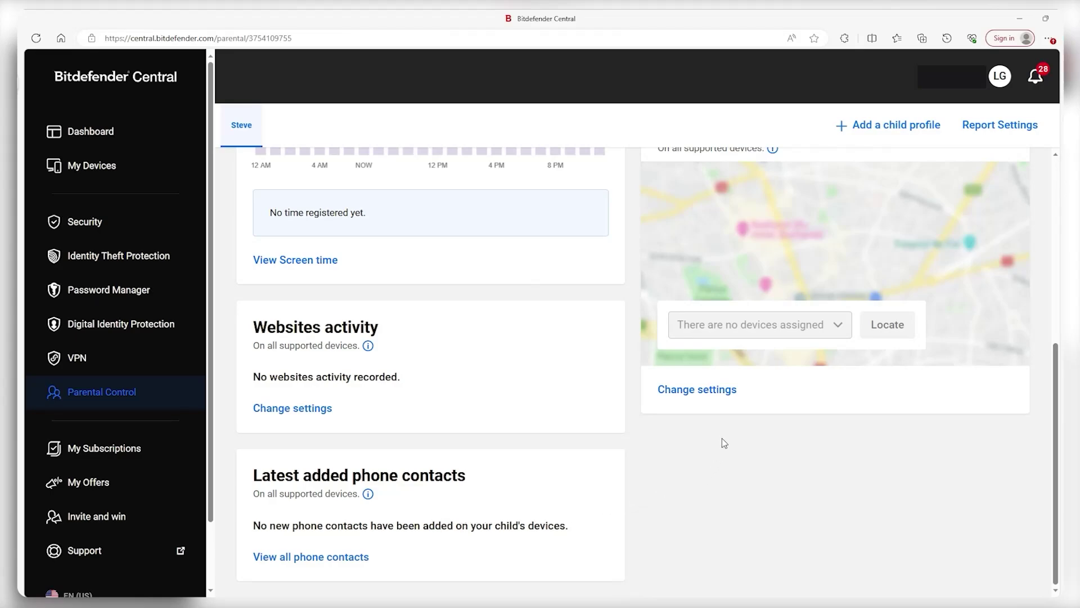
pyautogui.scroll(4, 723, 424)
pyautogui.scroll(2, 722, 424)
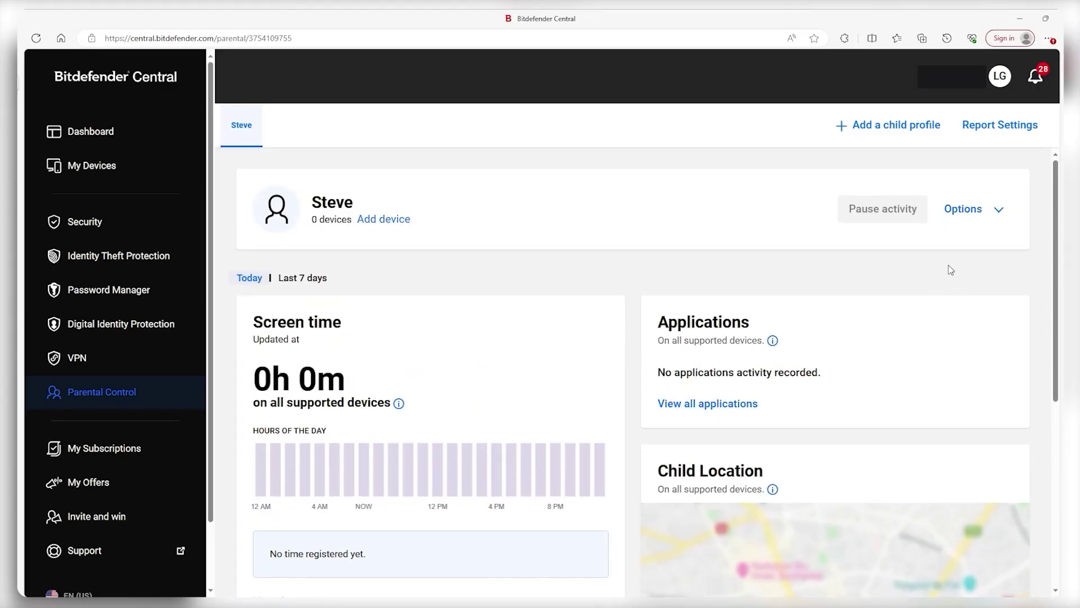
pyautogui.click(970, 213)
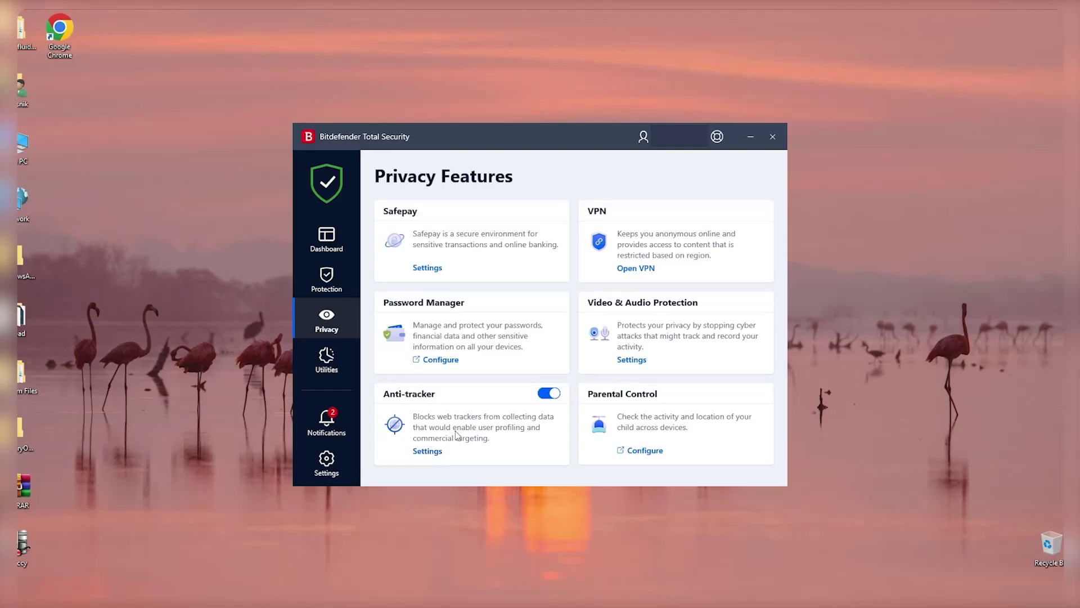
# Open the Anti-tracker settings from the Privacy page's Anti-tracker card
pyautogui.click(427, 452)
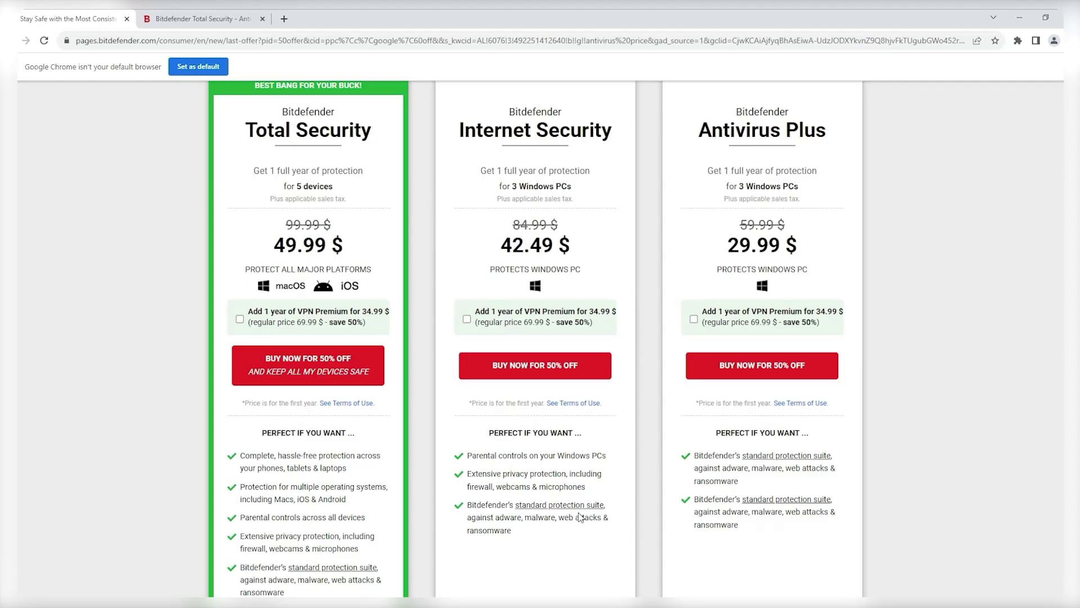
# Review the discounted plans' feature lists, highlighting 'firewall' and scrolling through the pricing cards
pyautogui.moveTo(493, 487); pyautogui.dragTo(471, 487)
pyautogui.scroll(-1, 632, 488)
pyautogui.click(608, 489)
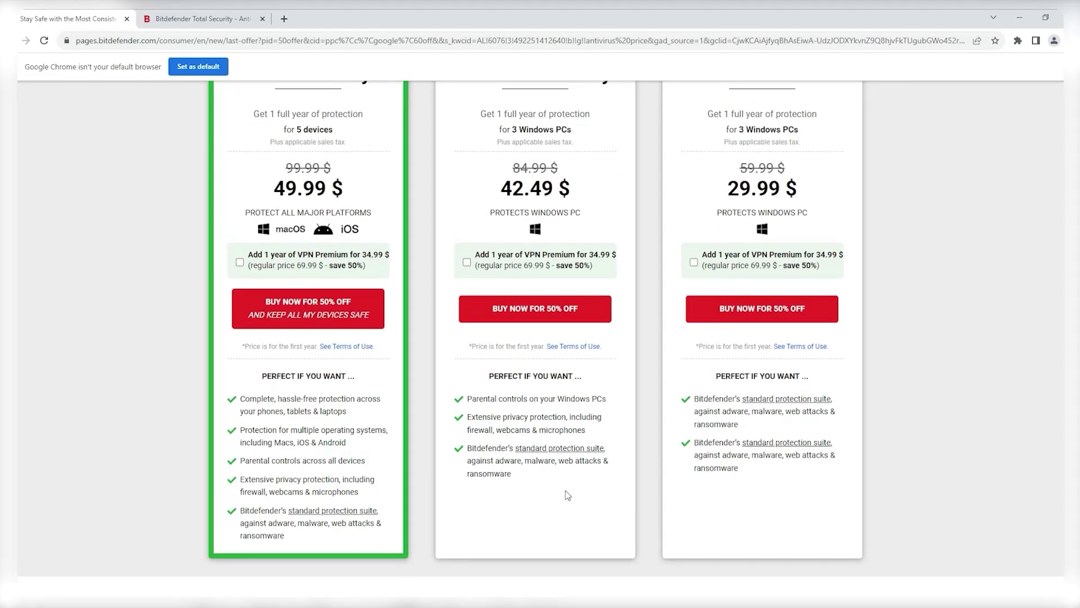
pyautogui.scroll(2, 362, 392)
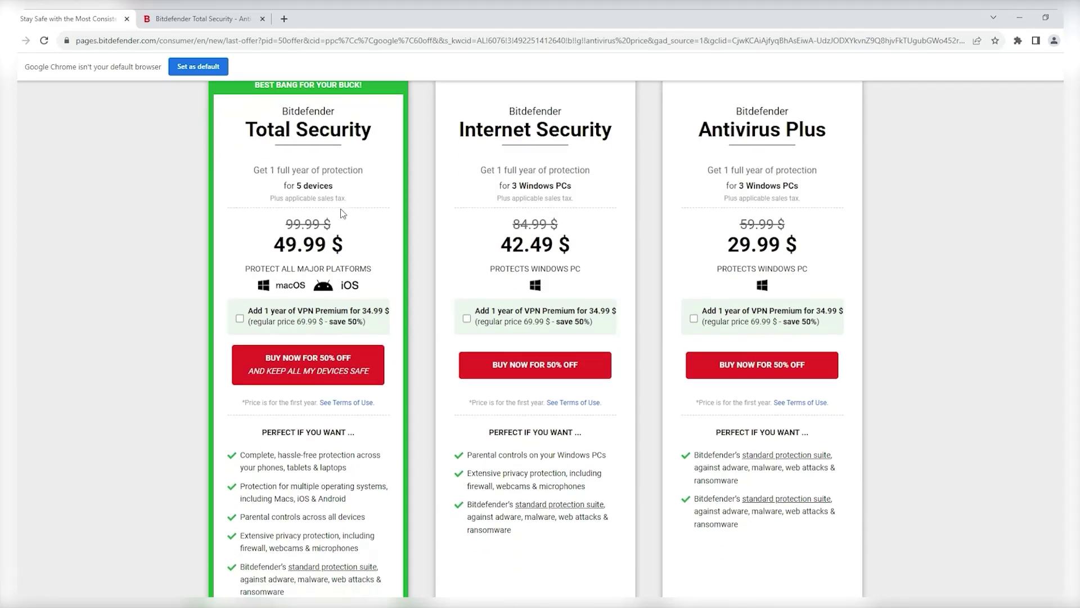
pyautogui.scroll(-3, 301, 282)
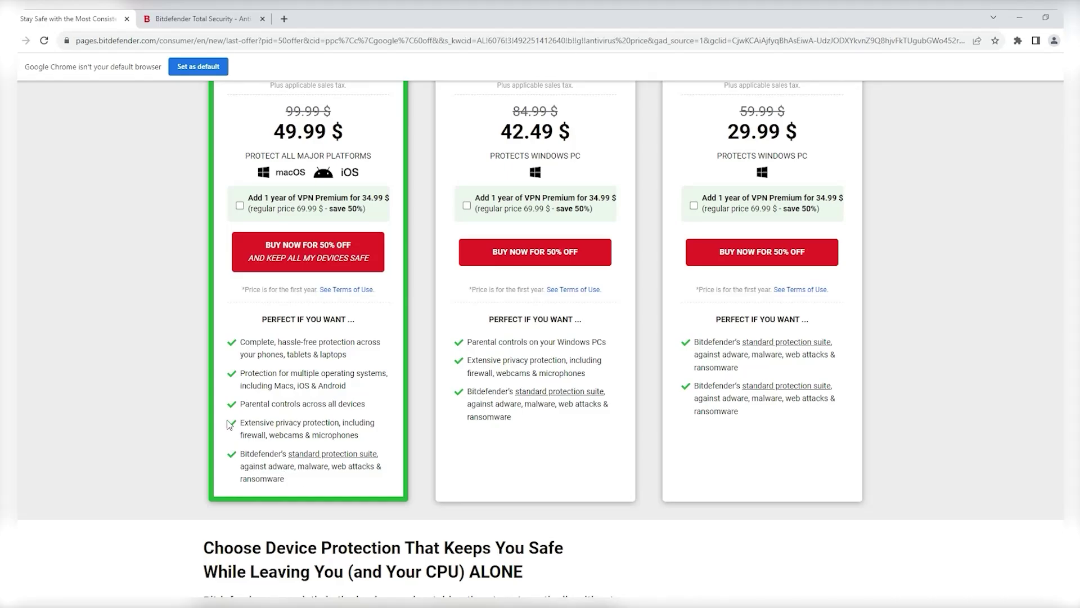
pyautogui.scroll(2, 236, 433)
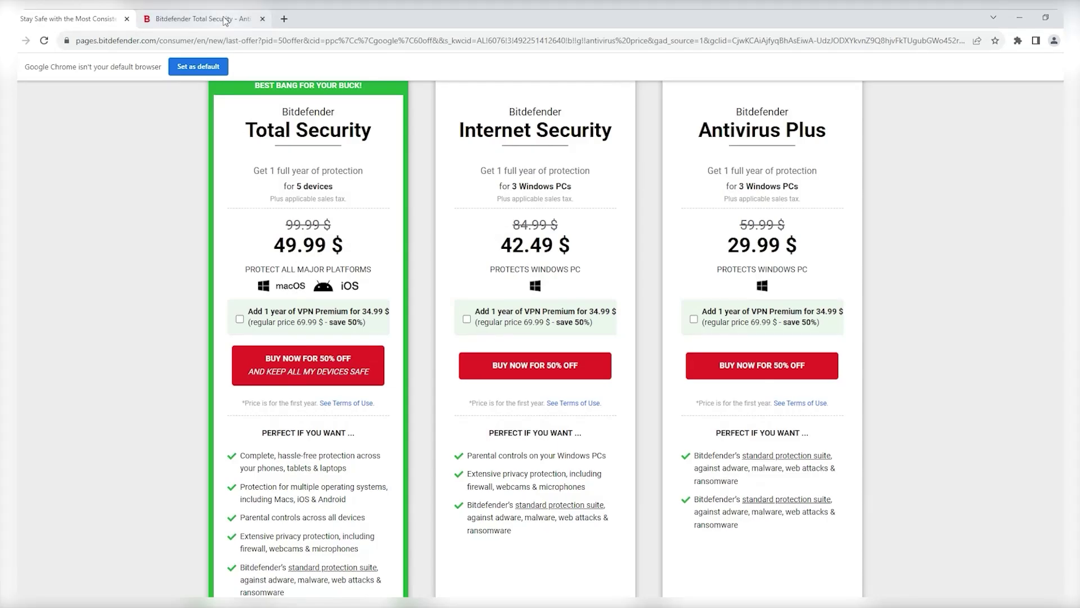
# Highlight the $59.99 and $49.99 Total Security prices, then the Antivirus Free for Windows heading
pyautogui.click(225, 19)
pyautogui.doubleClick(331, 366)
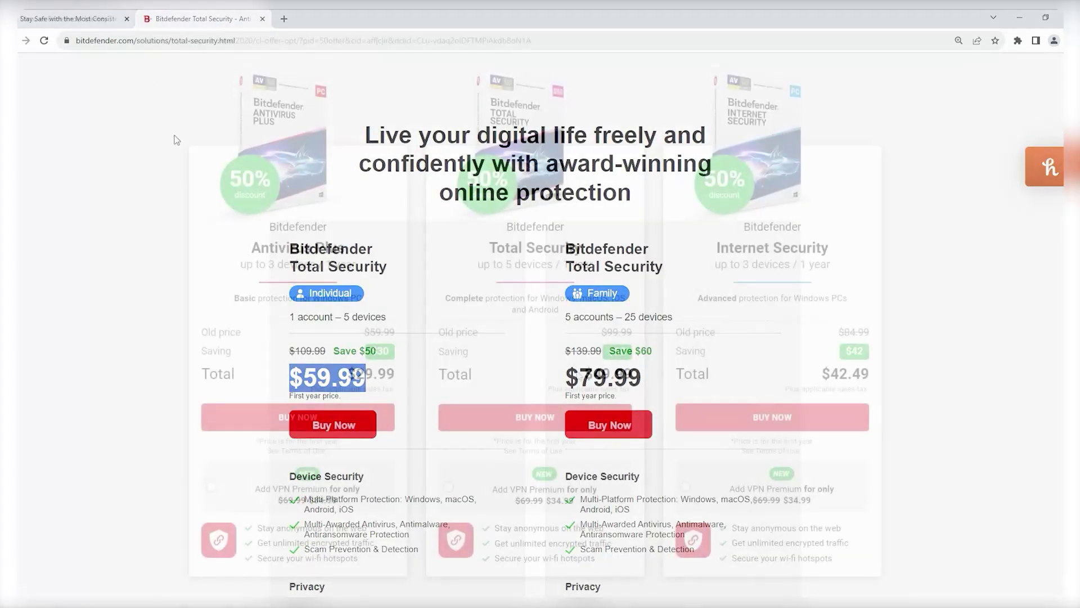
pyautogui.moveTo(586, 373)
pyautogui.mouseDown()
pyautogui.moveTo(638, 380)
pyautogui.moveTo(562, 381)
pyautogui.mouseUp()
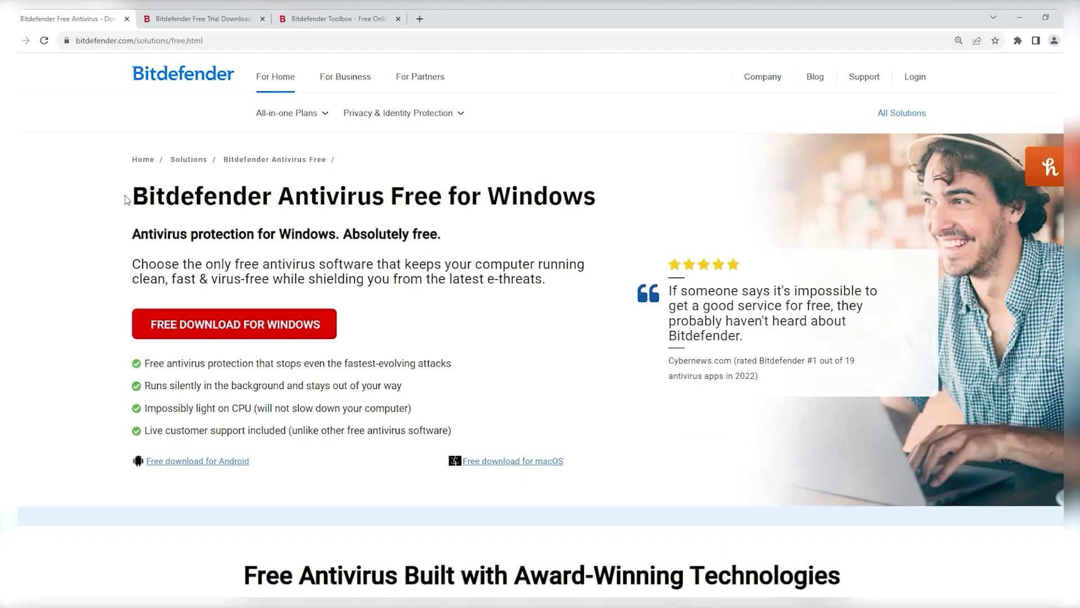
pyautogui.moveTo(126, 199); pyautogui.dragTo(595, 197)
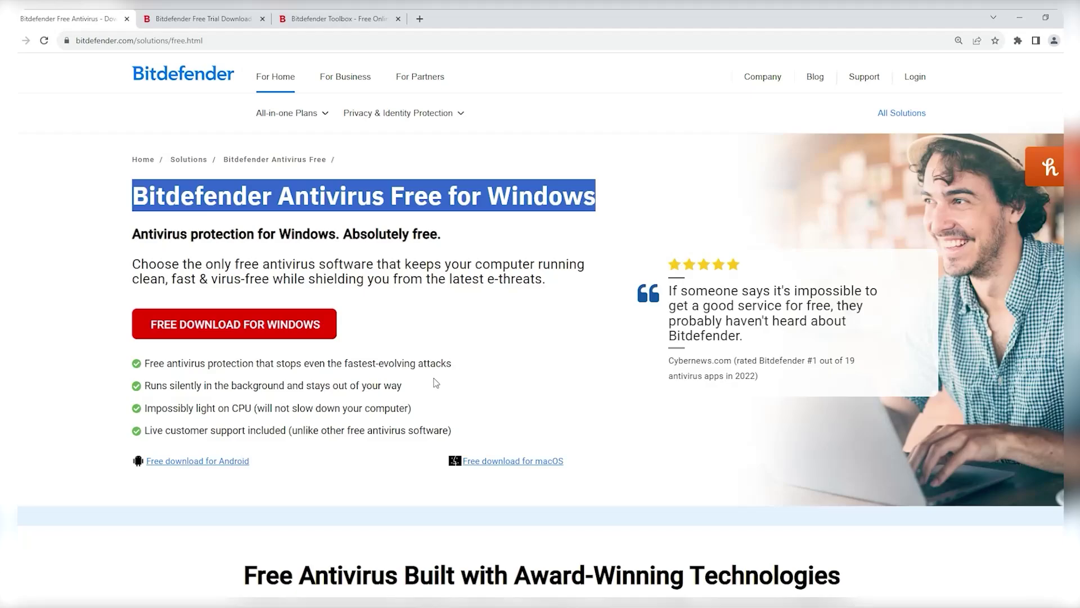
# Scroll through the Bitdefender Free Trial Downloads page
pyautogui.click(456, 419)
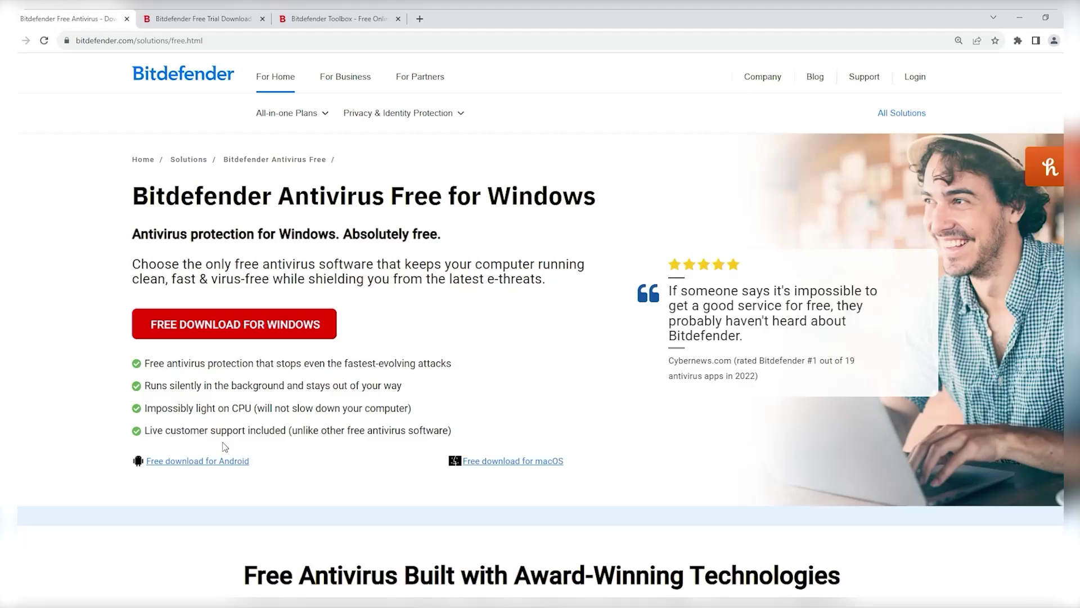
pyautogui.hotkey('ctrl', 'Tab')
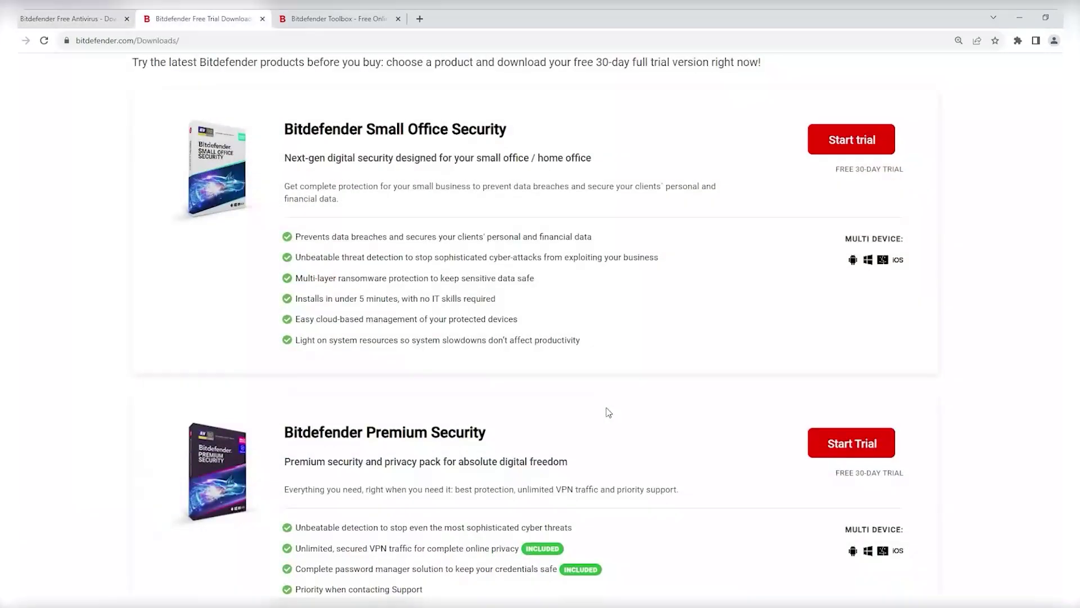
pyautogui.scroll(-2, 608, 412)
pyautogui.scroll(-2, 609, 412)
pyautogui.scroll(-2, 609, 413)
pyautogui.scroll(-3, 608, 411)
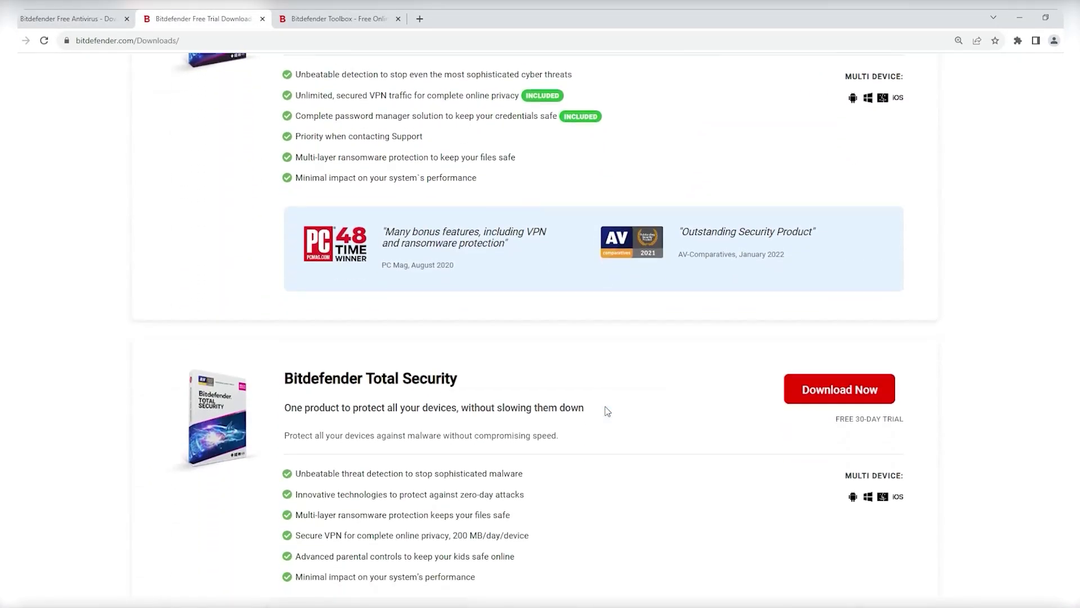
pyautogui.scroll(-3, 608, 412)
pyautogui.scroll(-1, 604, 409)
pyautogui.scroll(-2, 603, 407)
pyautogui.scroll(-3, 601, 405)
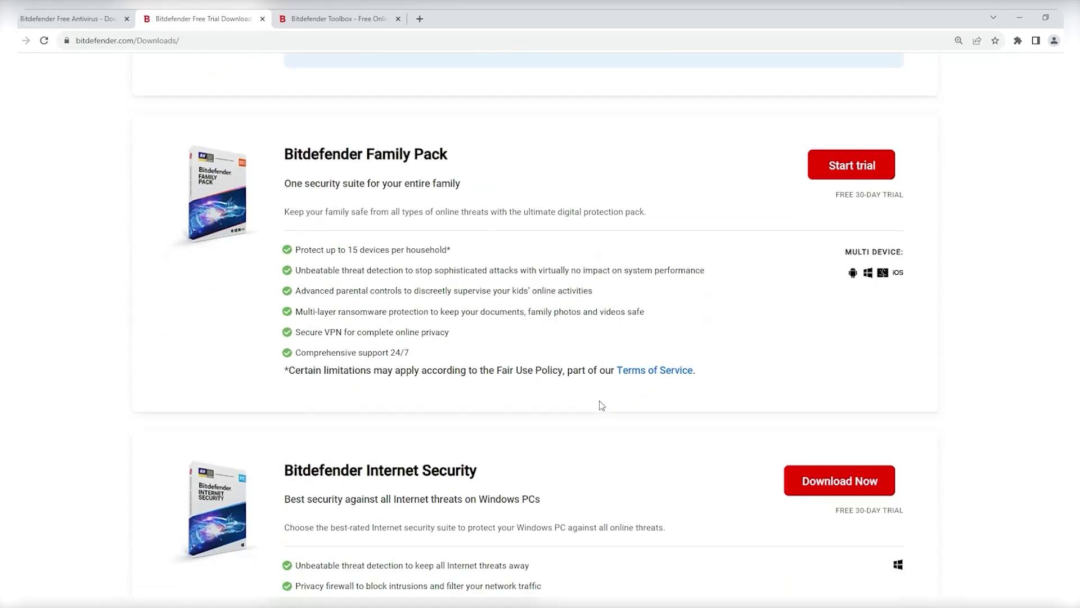
# Scroll the Bitdefender Toolbox page through its Trial Downloads, Free Mobile and Desktop Apps lists
pyautogui.hotkey('ctrl', 'Tab')
pyautogui.scroll(-3, 438, 248)
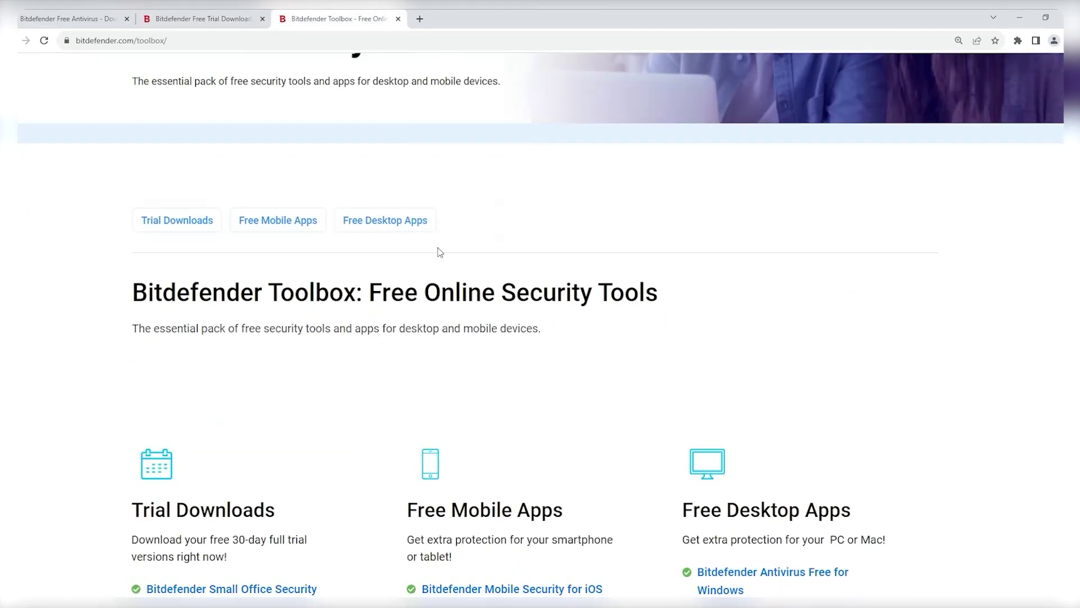
pyautogui.scroll(-2, 439, 253)
pyautogui.scroll(-2, 308, 285)
pyautogui.scroll(-1, 253, 366)
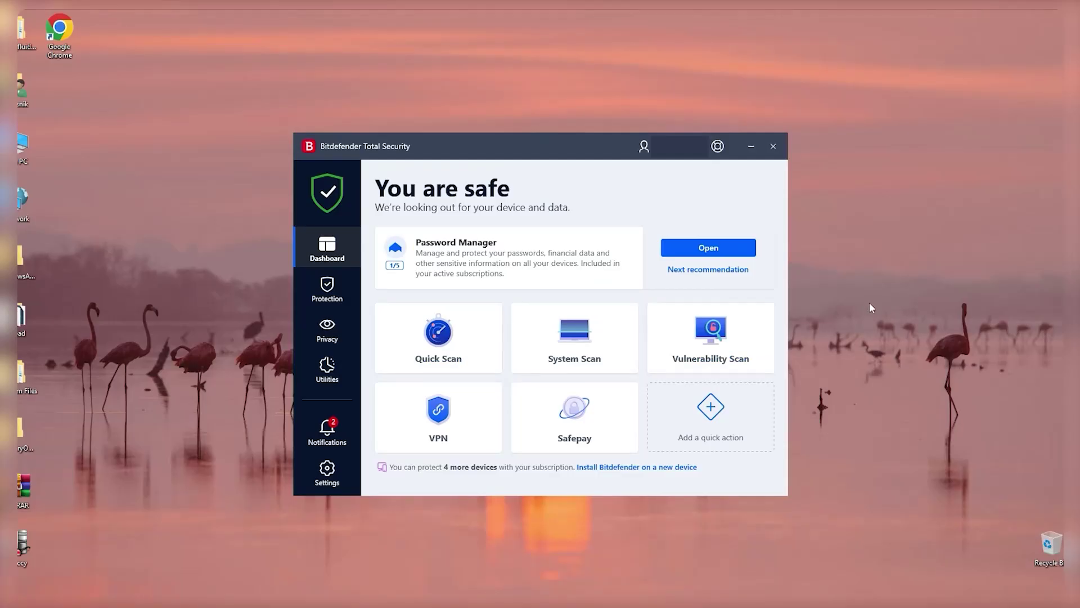
# Nudge the Bitdefender window up, then visit the Protection, Privacy and Utilities pages
pyautogui.moveTo(540, 155); pyautogui.dragTo(541, 148)
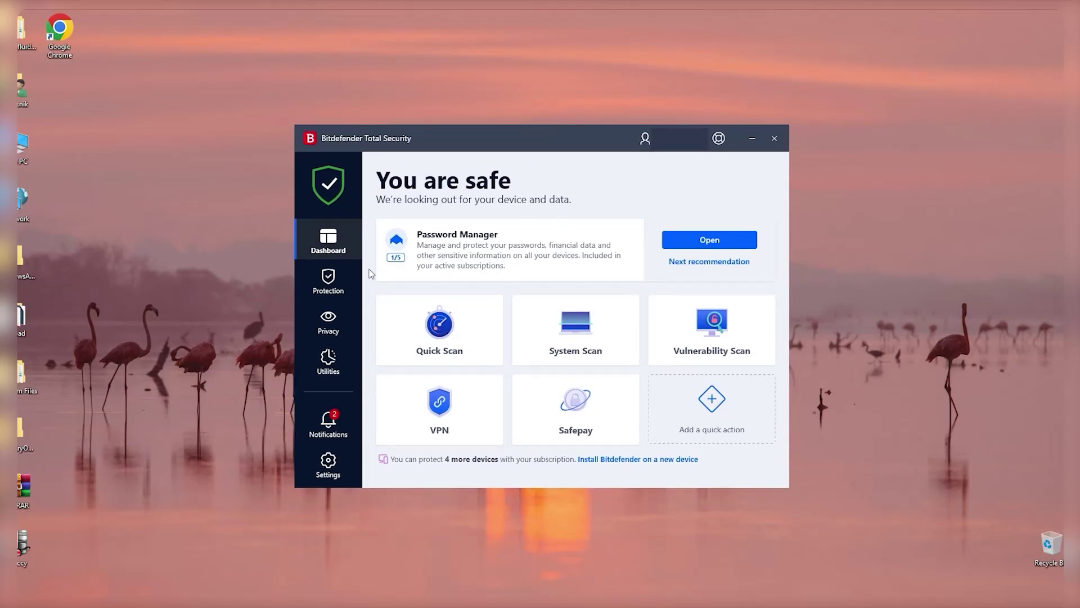
pyautogui.click(335, 285)
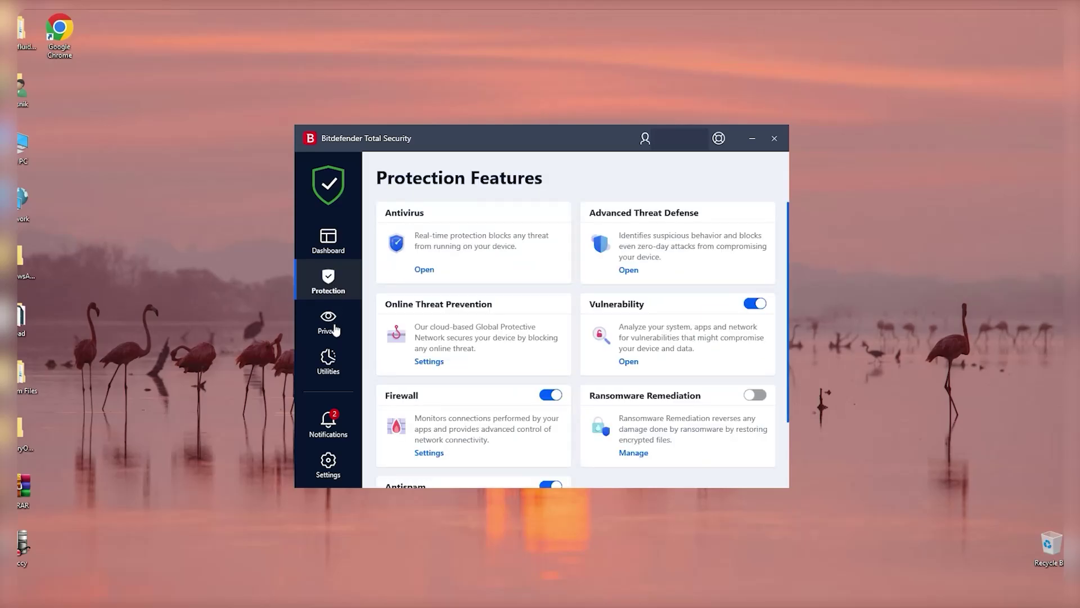
pyautogui.click(336, 329)
pyautogui.click(331, 360)
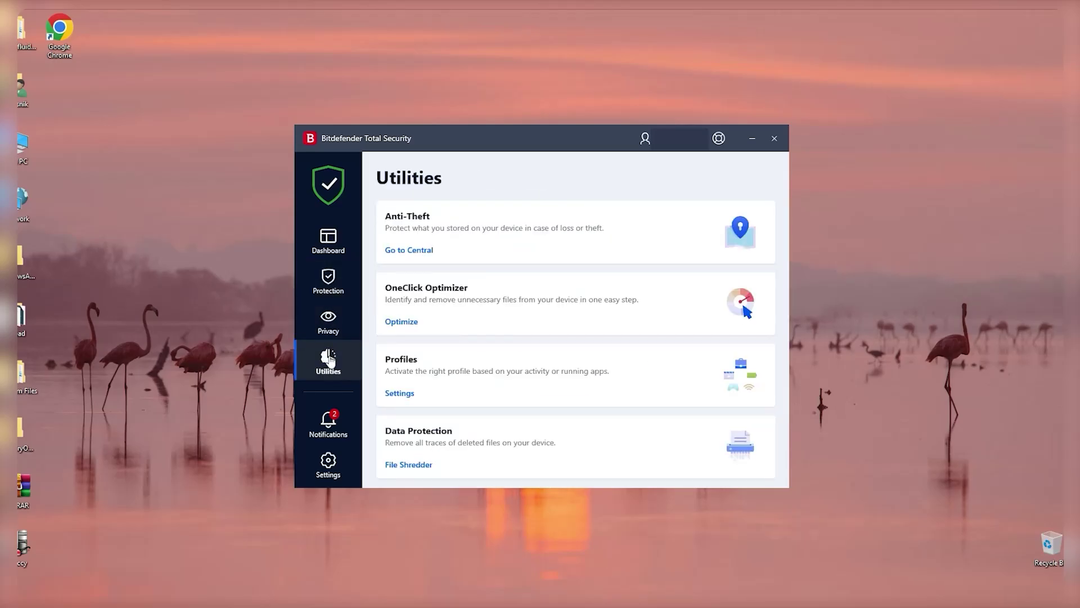